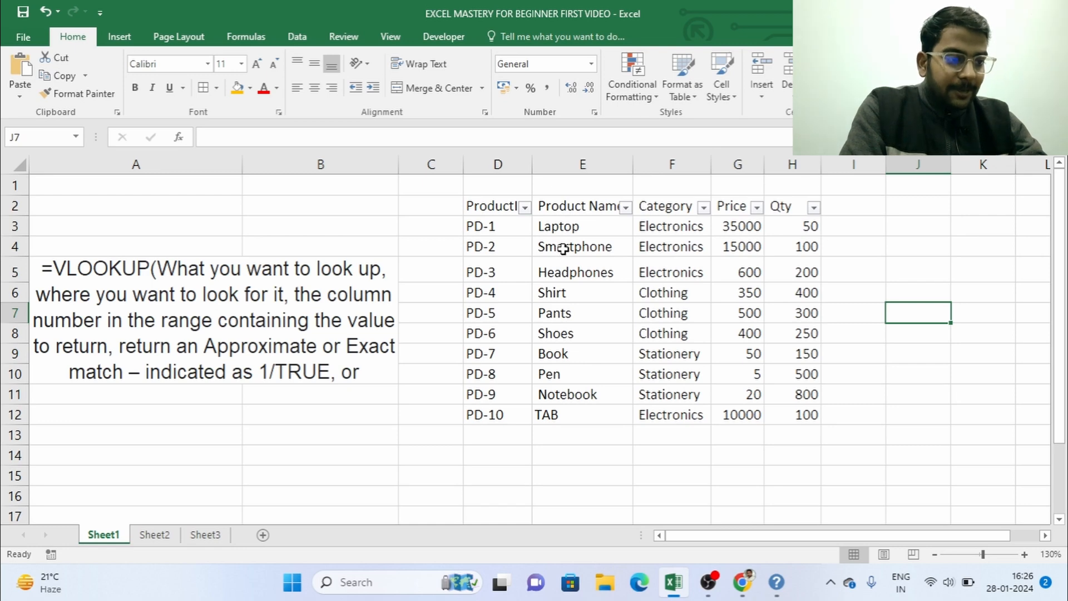
Step: Copy the product name Pants from the product table into cell J4
click(586, 296)
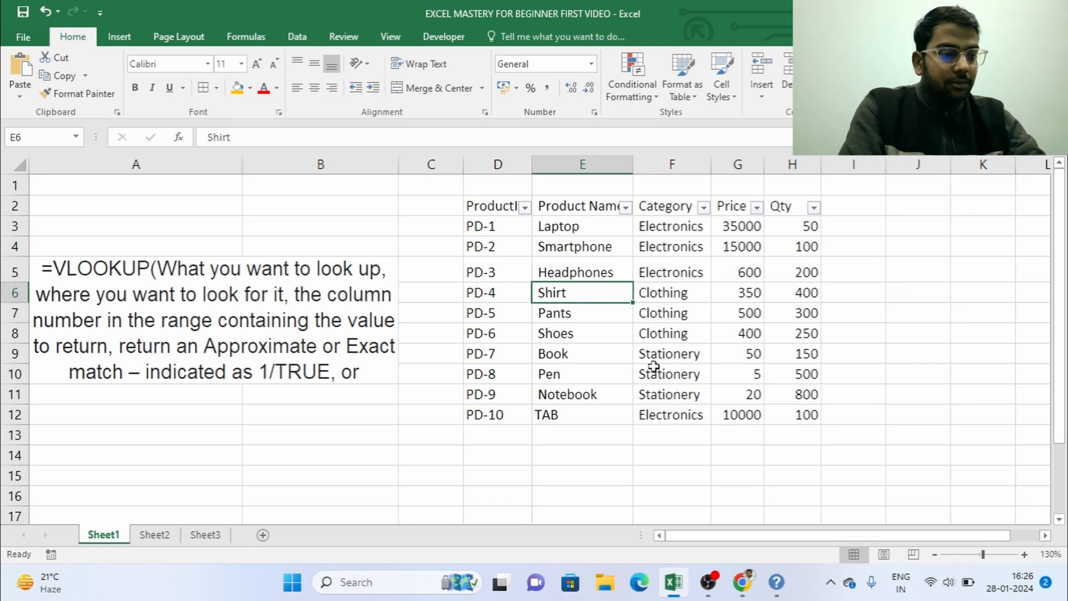
click(590, 333)
click(581, 352)
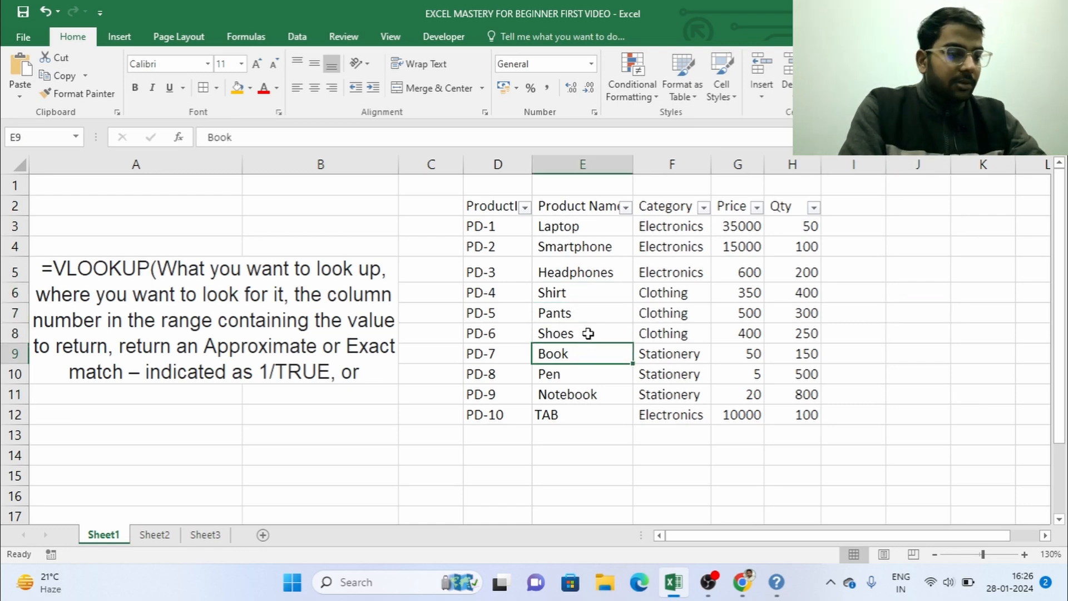
click(567, 311)
key(ctrl+c)
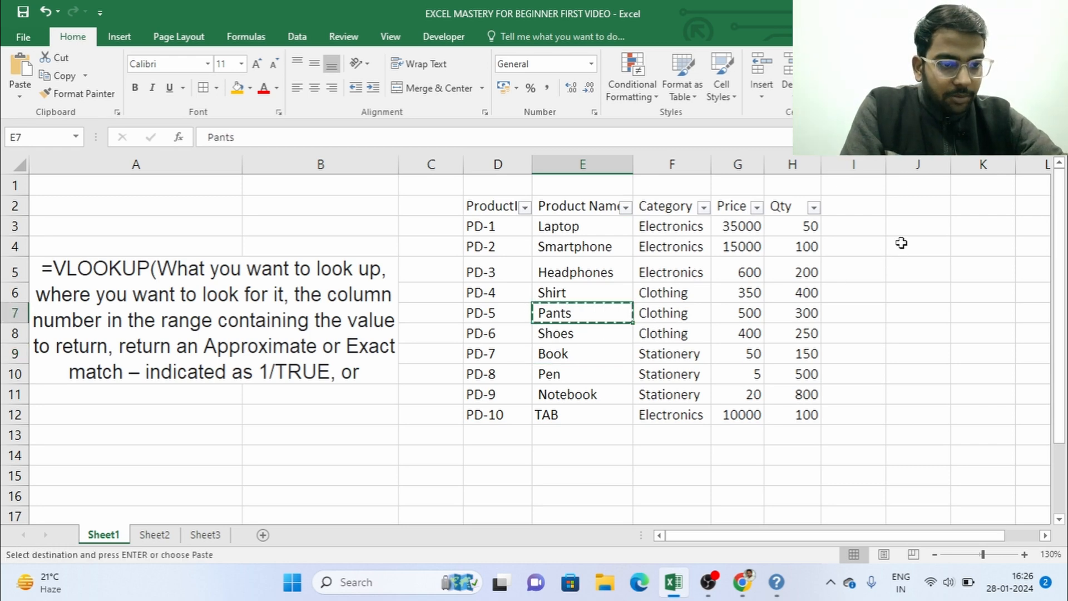
click(898, 246)
key(ctrl+v)
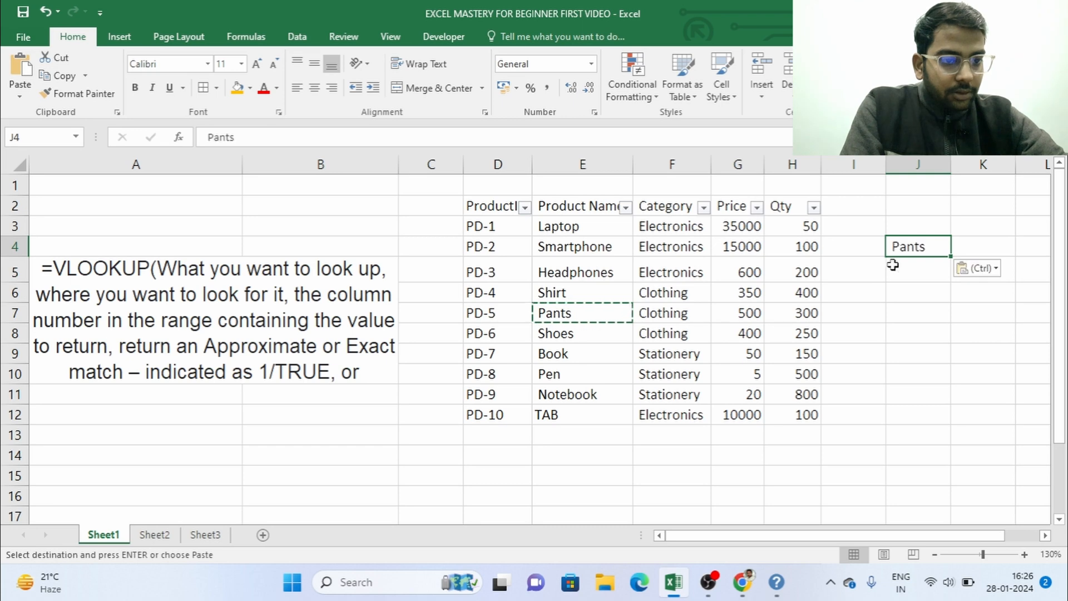
Step: Copy the product name Pen from the product table into cell J5, undoing any accidental paste over the source cell
click(579, 371)
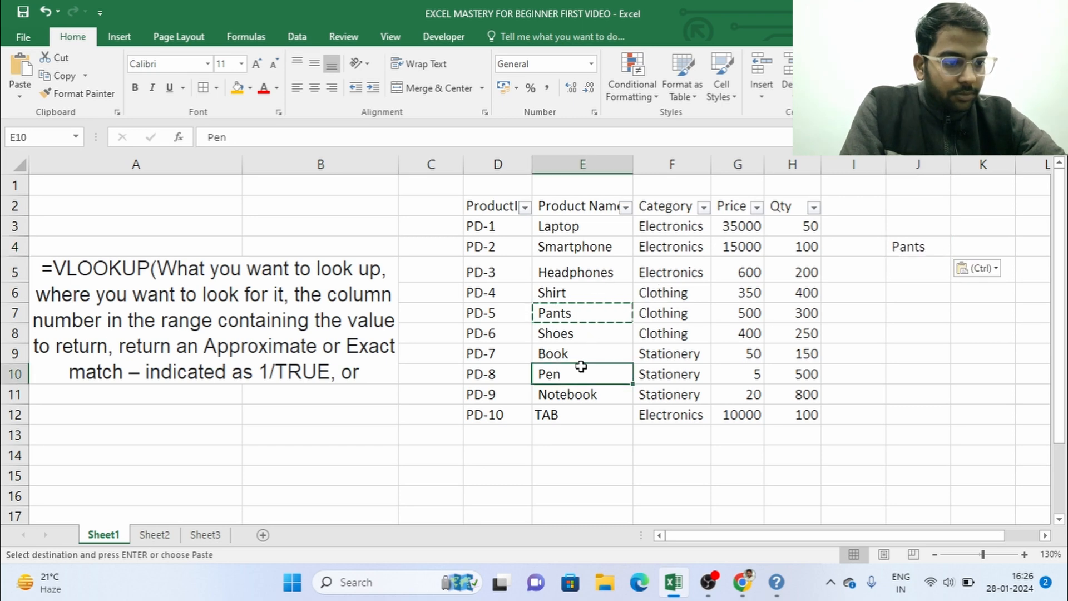
key(ctrl+v)
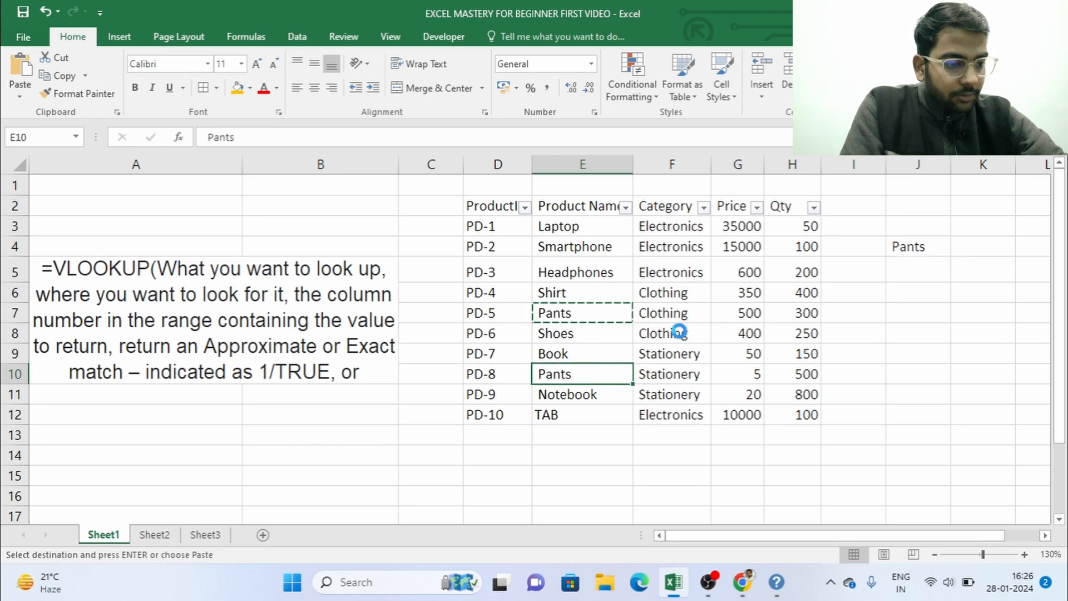
key(ctrl+z)
key(ctrl+c)
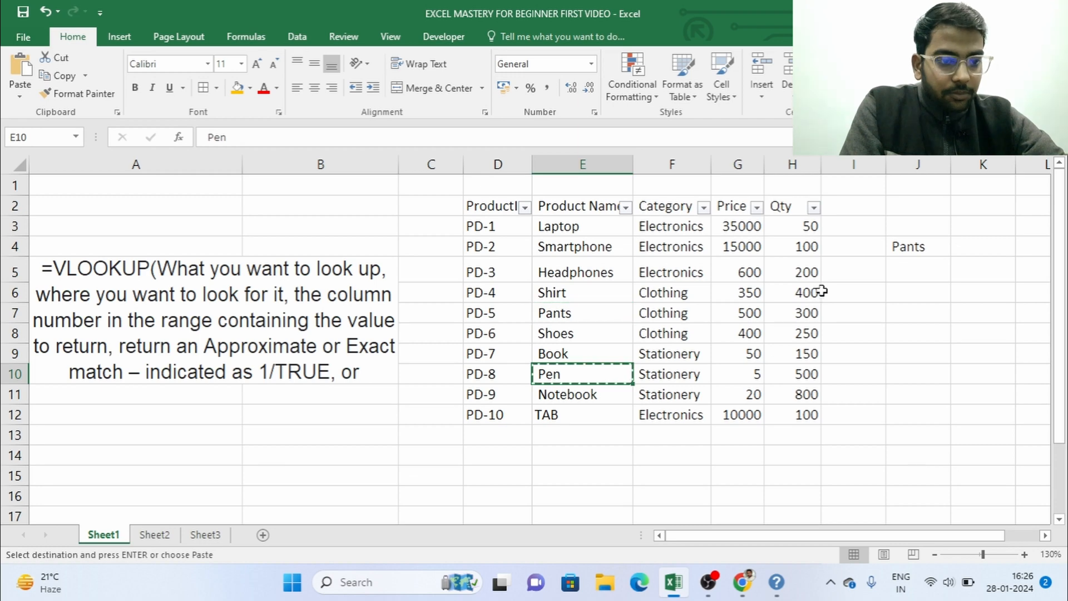
click(913, 266)
key(ctrl+v)
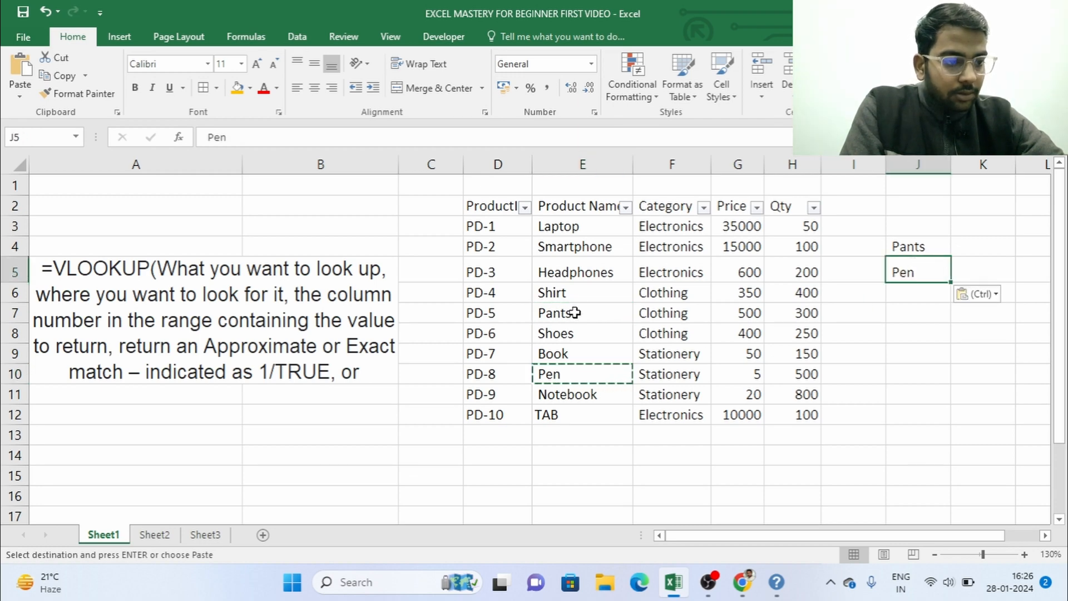
Step: Copy the product name Smartphone from the product table into cell J3
click(573, 247)
key(ctrl+c)
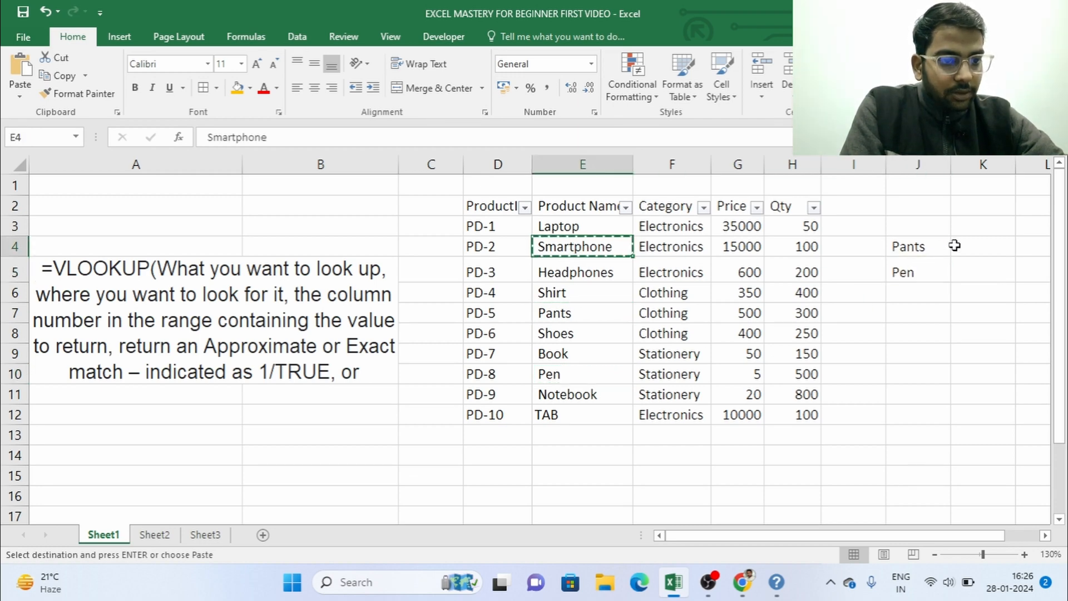
click(940, 229)
key(ctrl+v)
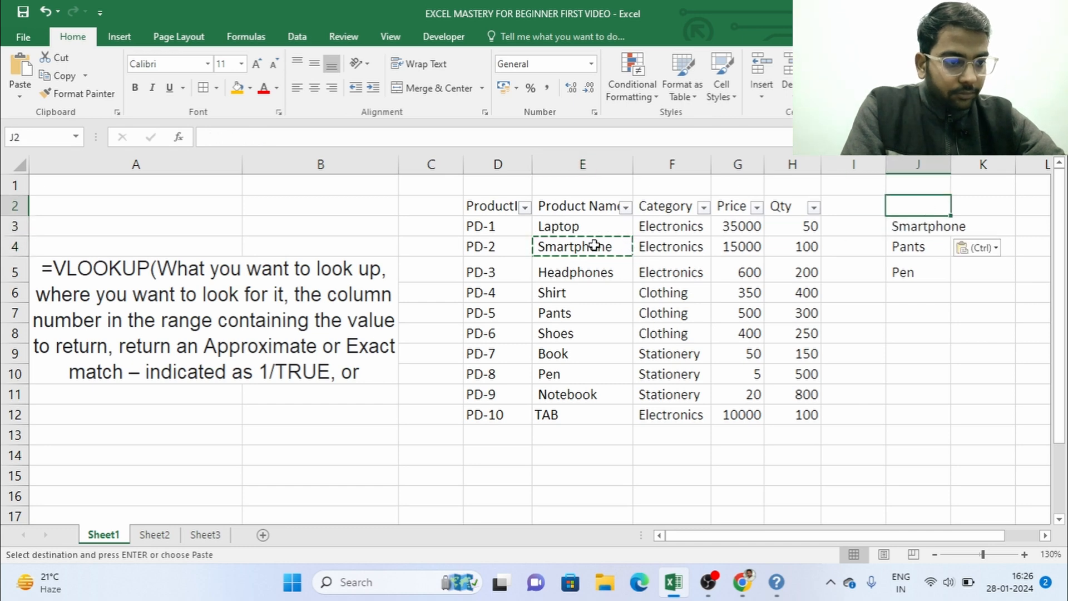
Step: Copy the Product Name header into cell J2 and widen column J to fit the text
click(581, 207)
key(ctrl+c)
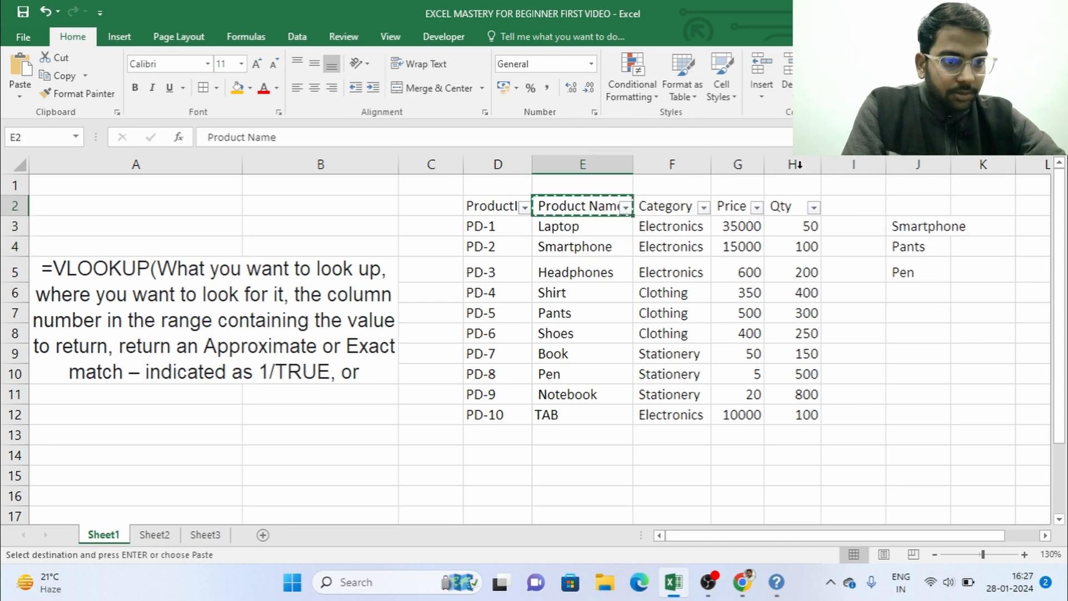
click(929, 209)
key(ctrl+v)
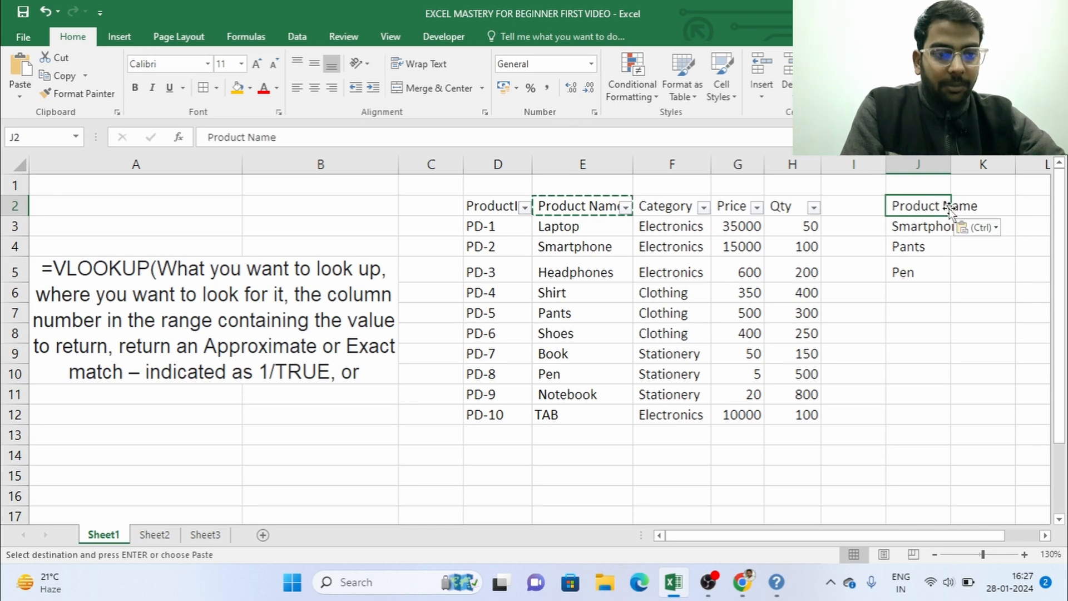
click(943, 276)
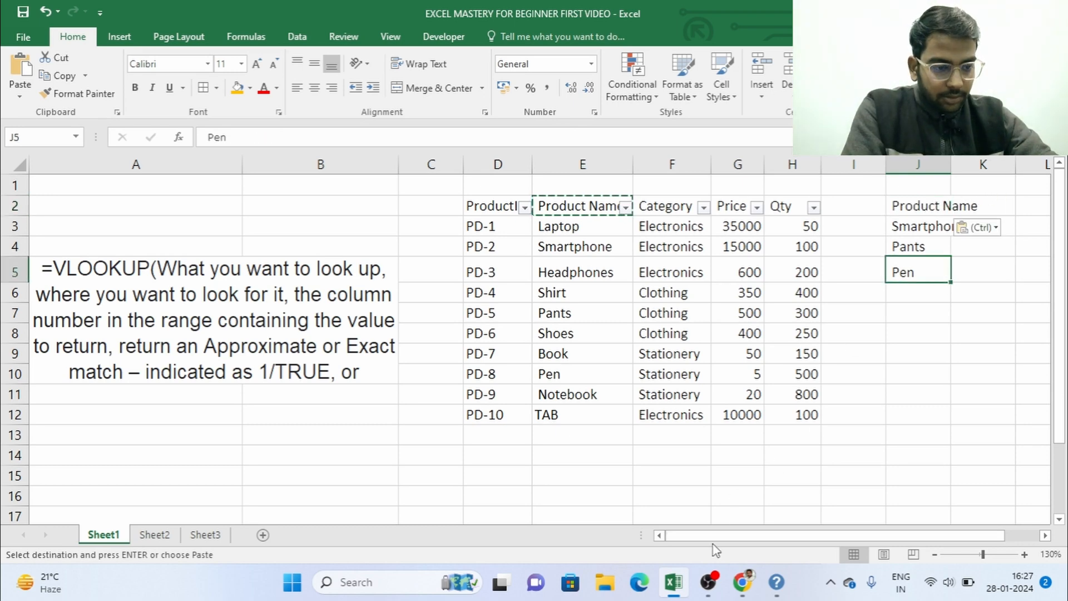
drag(716, 535, 744, 544)
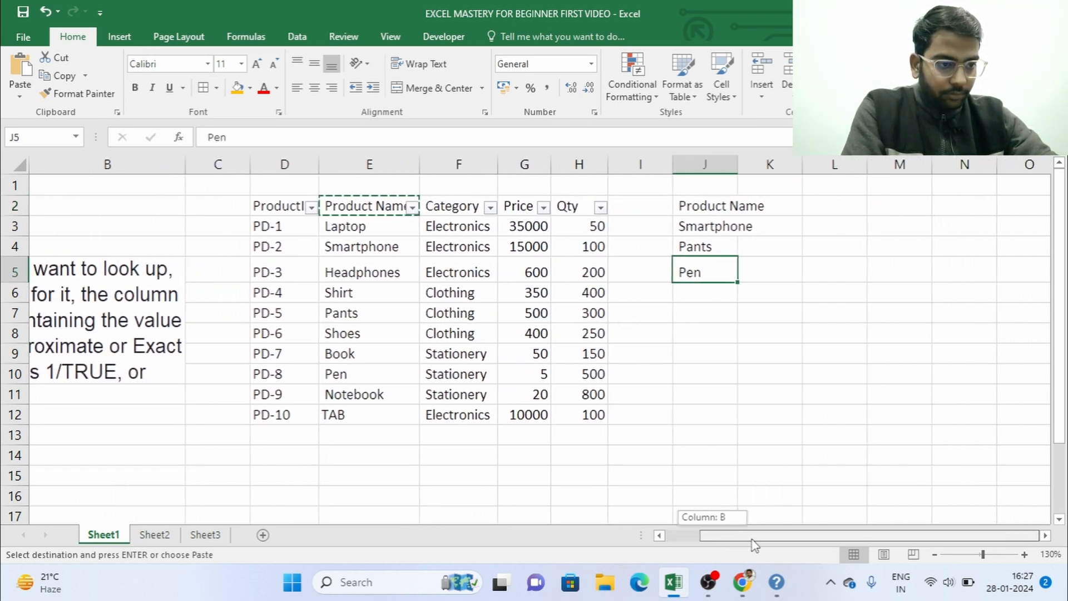
drag(736, 168, 773, 168)
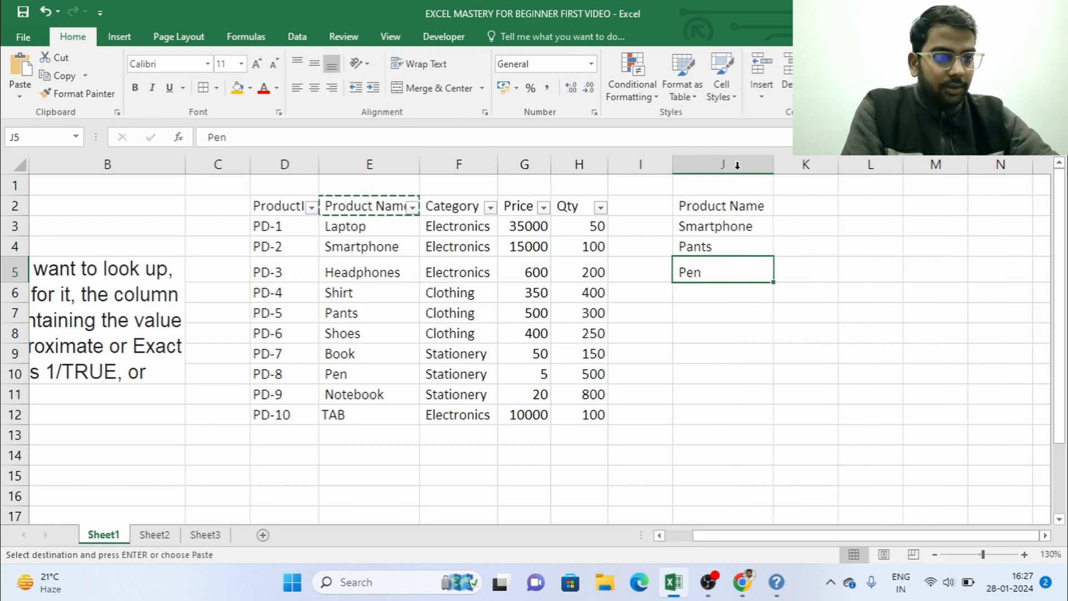
Step: Copy the Price header from the product table into cell K2, beside the new Product Name header
click(528, 205)
key(ctrl+c)
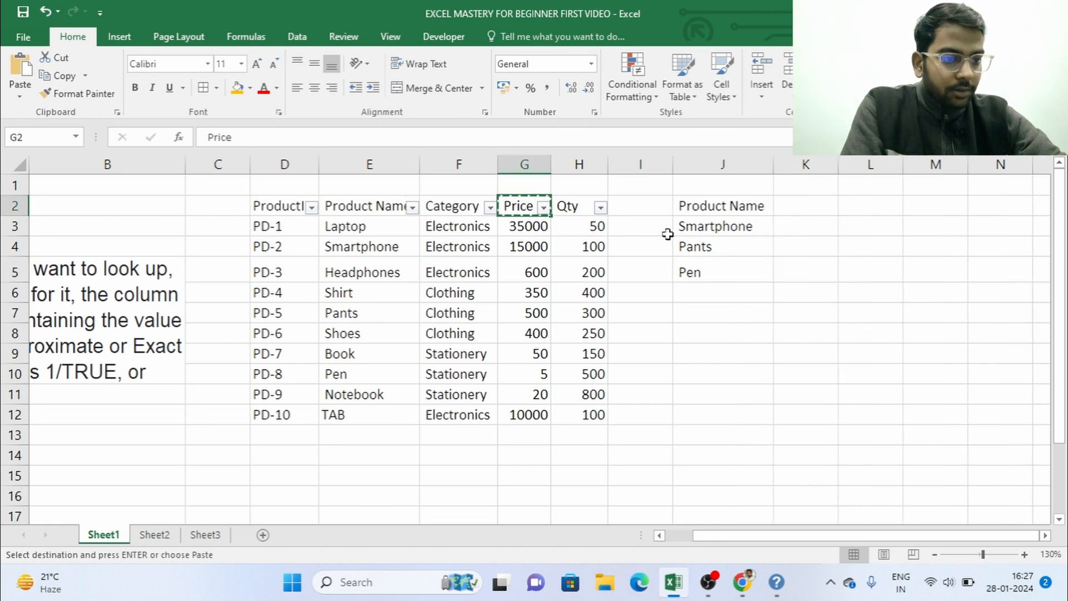
click(789, 205)
key(ctrl+v)
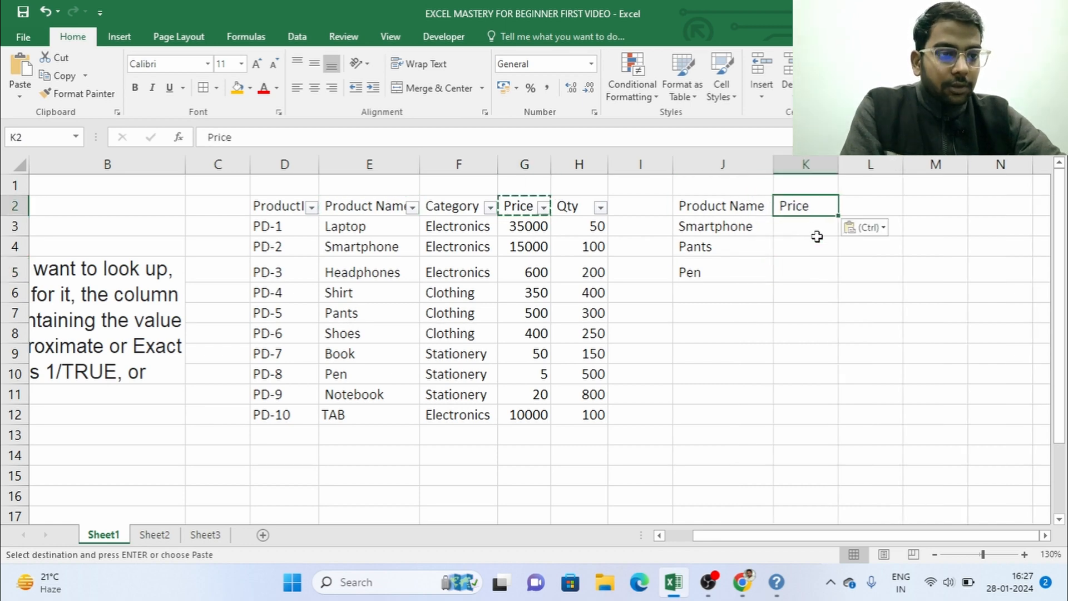
click(816, 229)
Step: Fill the new header cells J2:K2 with orange and select cell K3
drag(720, 214, 801, 206)
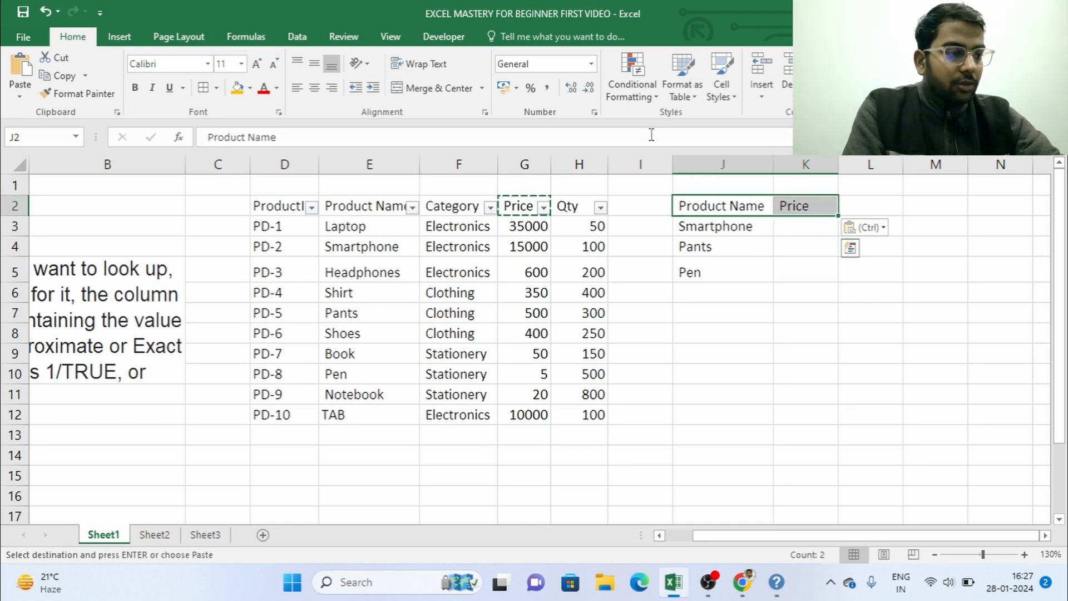
click(237, 87)
click(779, 221)
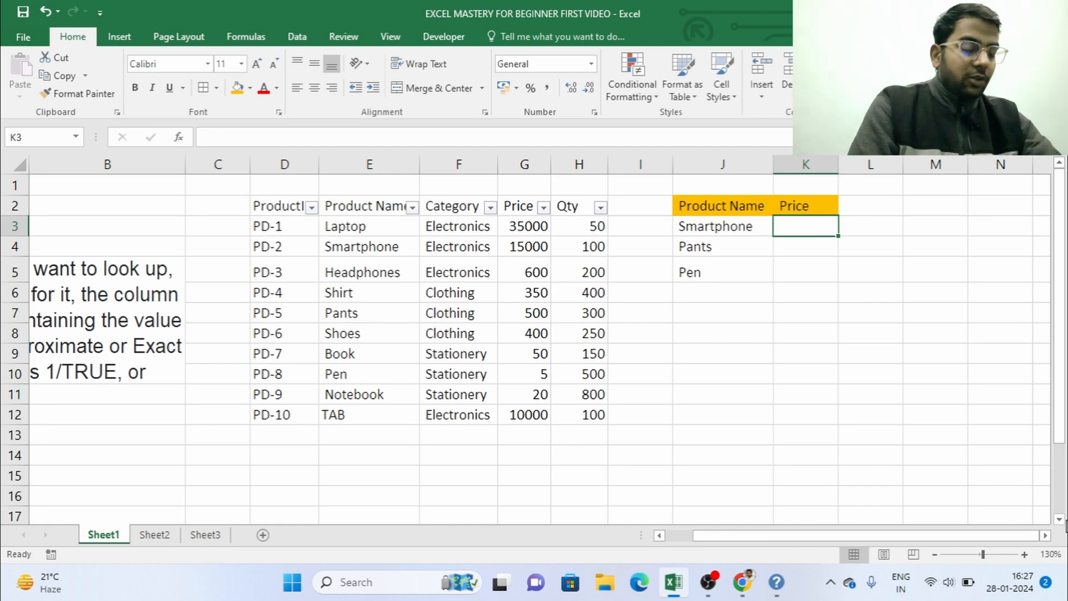
text(=)
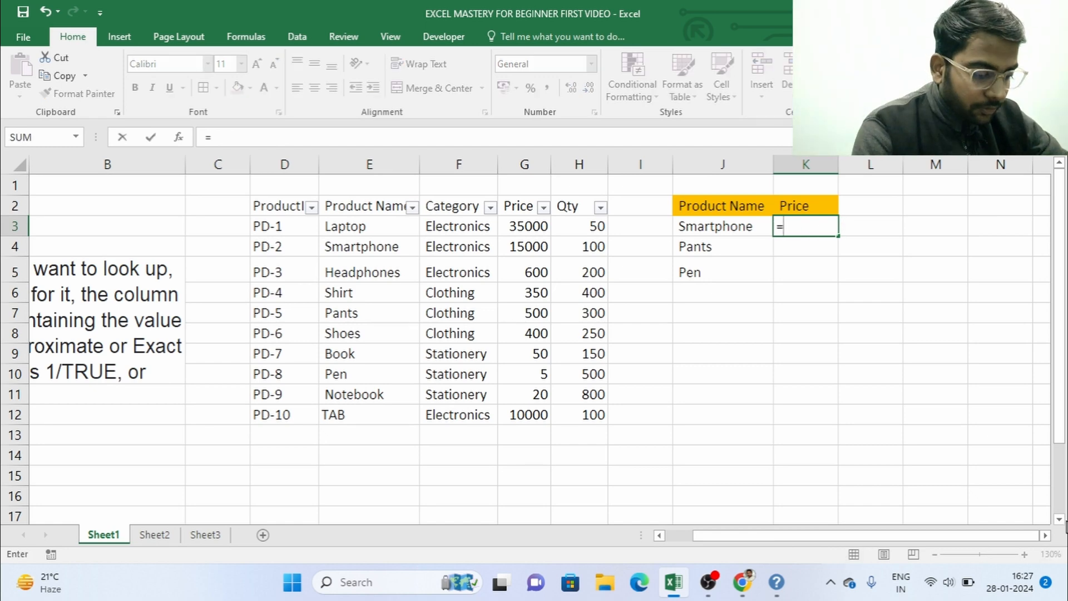
text(vlo)
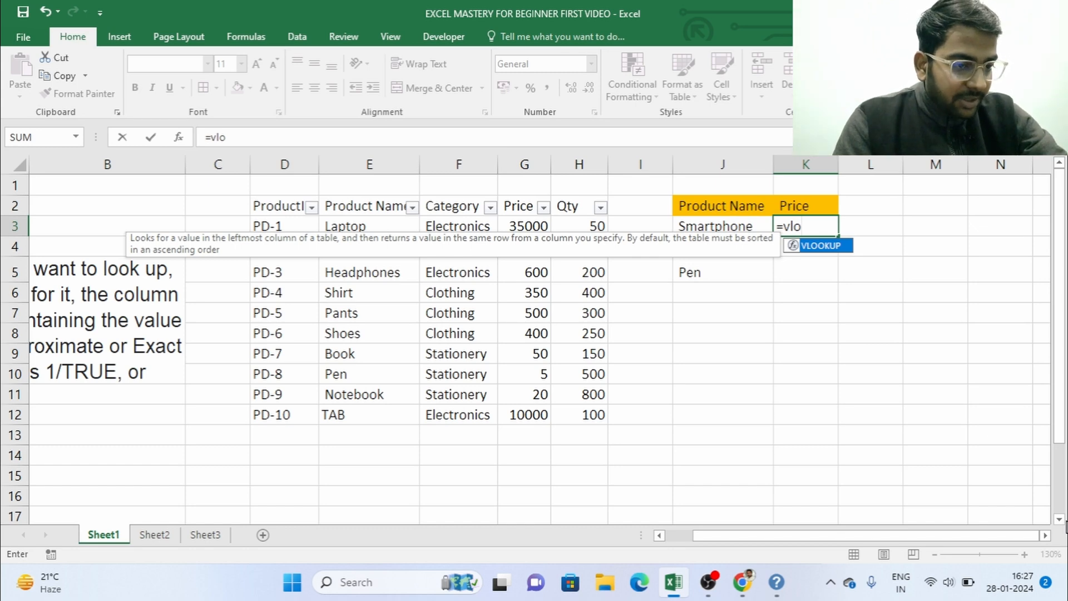
key(Tab)
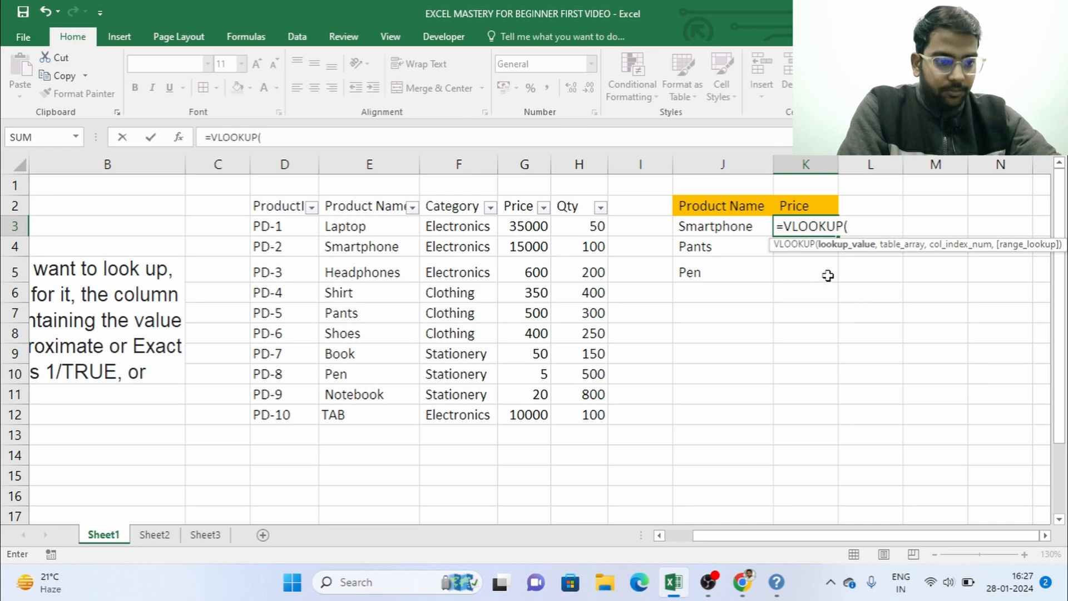
key(Escape)
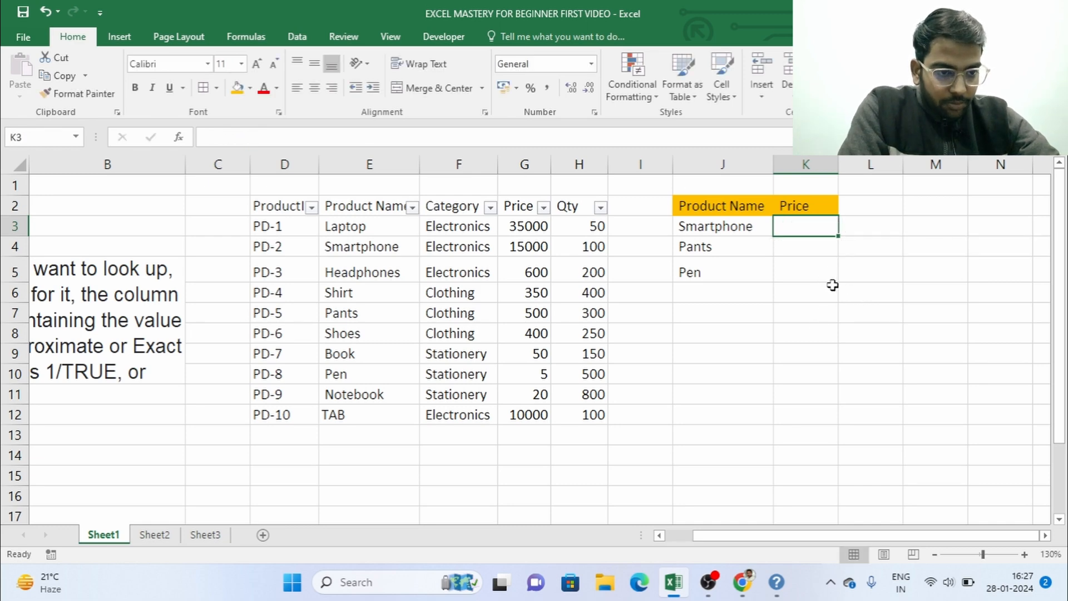
Step: Start a VLOOKUP formula in cell K3 with J3 (Smartphone) as the lookup value
scroll(833, 285, up, 2)
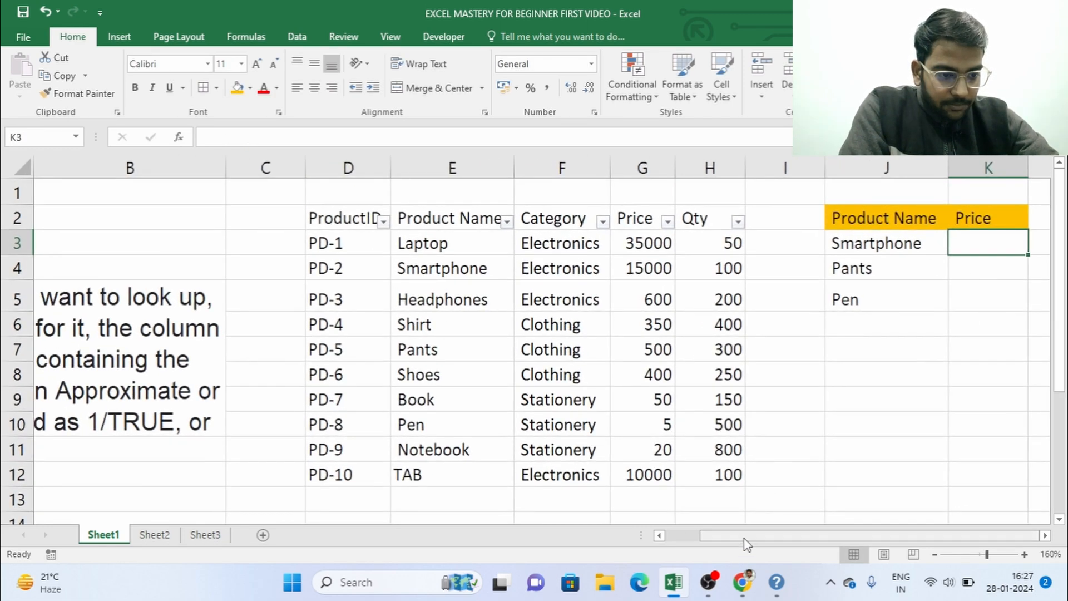
drag(743, 538, 795, 541)
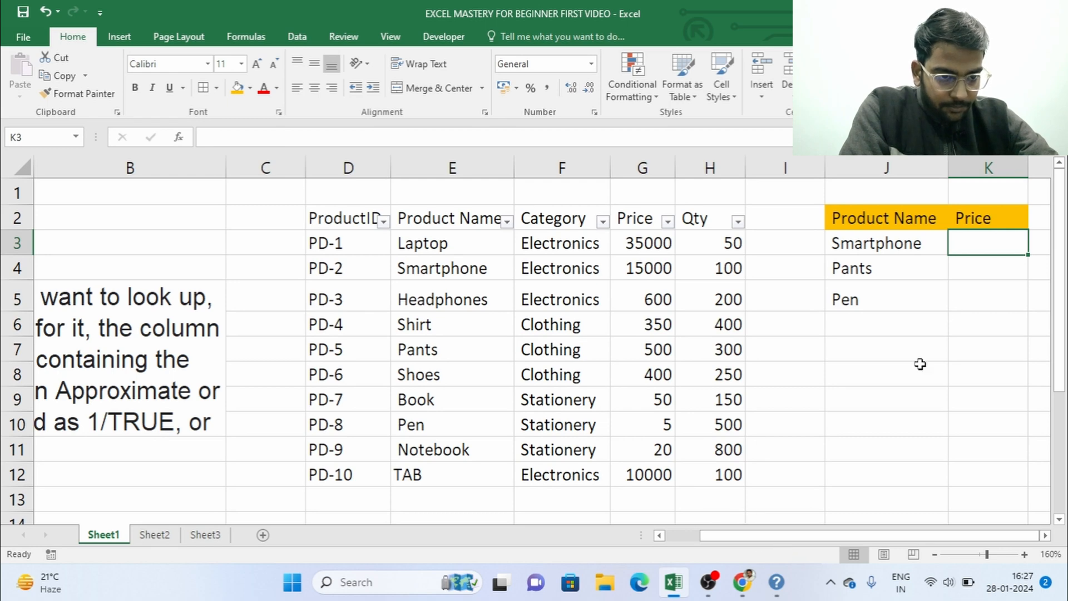
scroll(710, 443, down, 1)
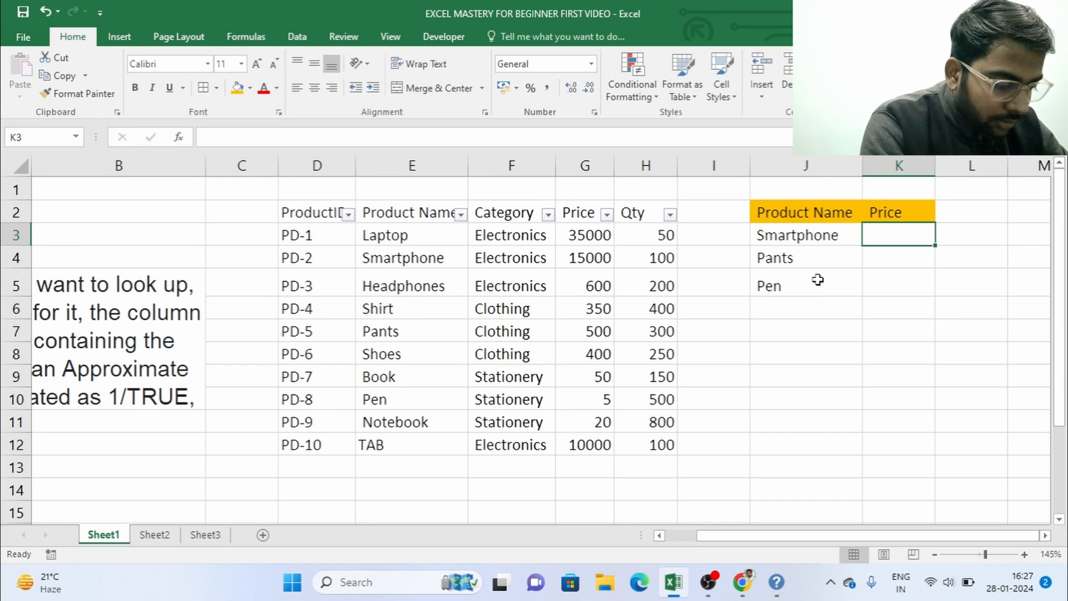
text(=vl)
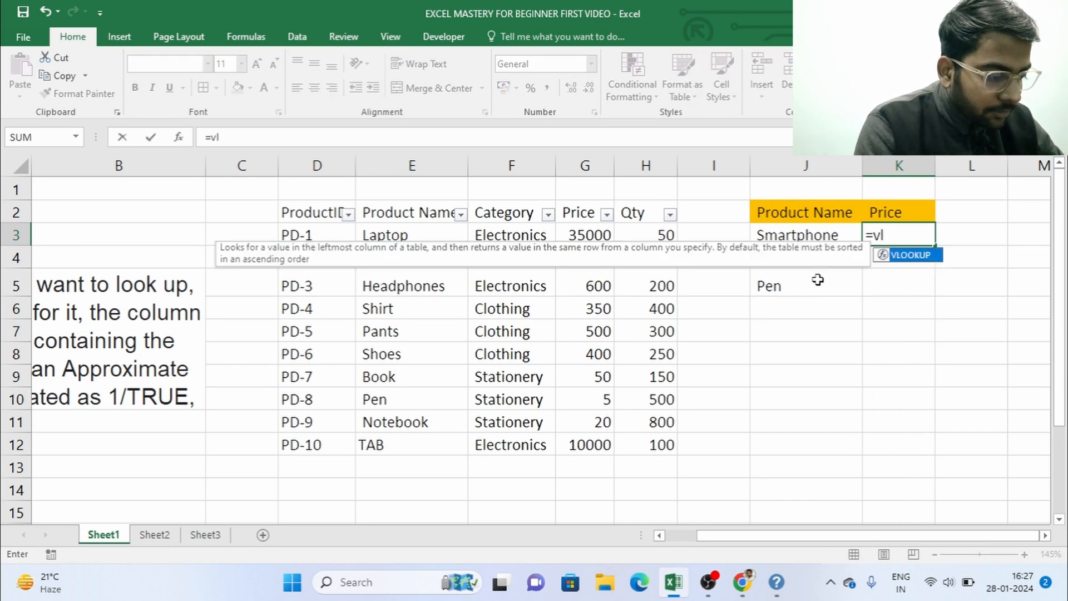
key(Tab)
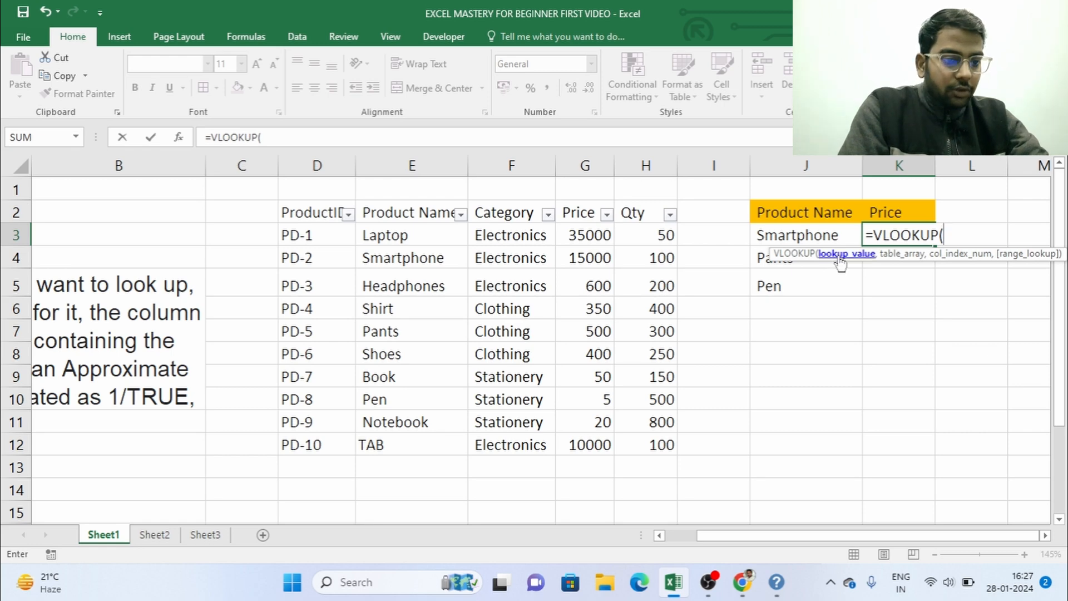
click(781, 234)
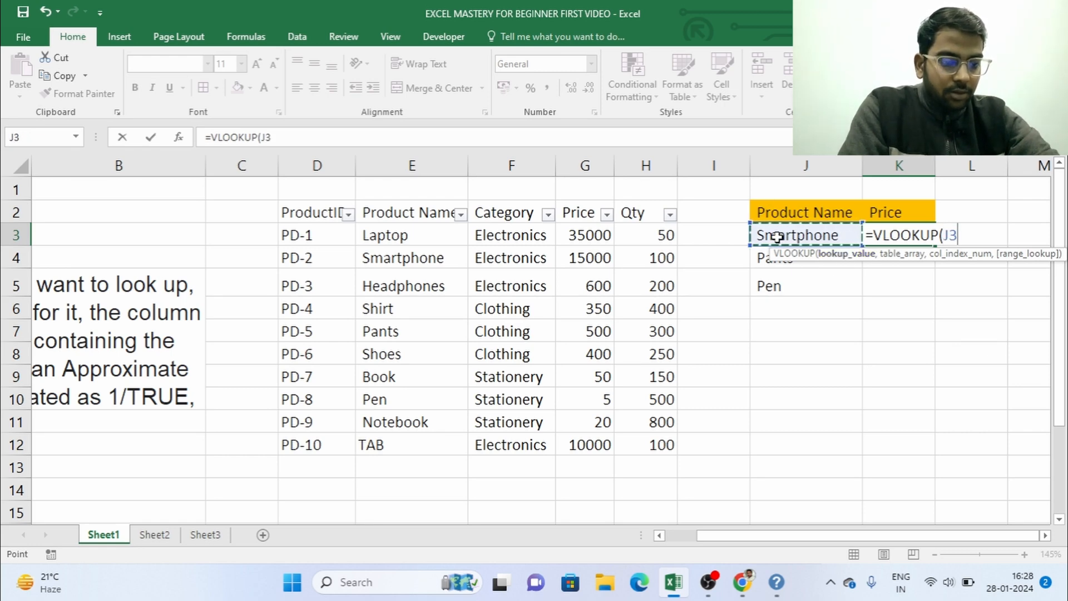
text(,)
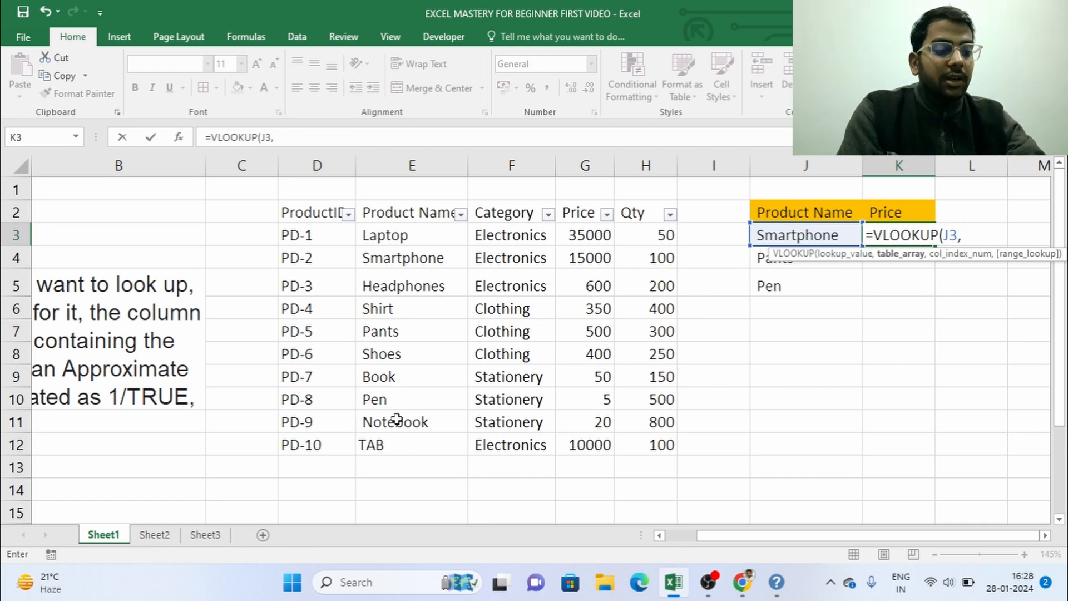
Step: Set the VLOOKUP table array in cell K3 to E2:H12, locked as the absolute range $E$2:$H$12
click(379, 229)
click(386, 217)
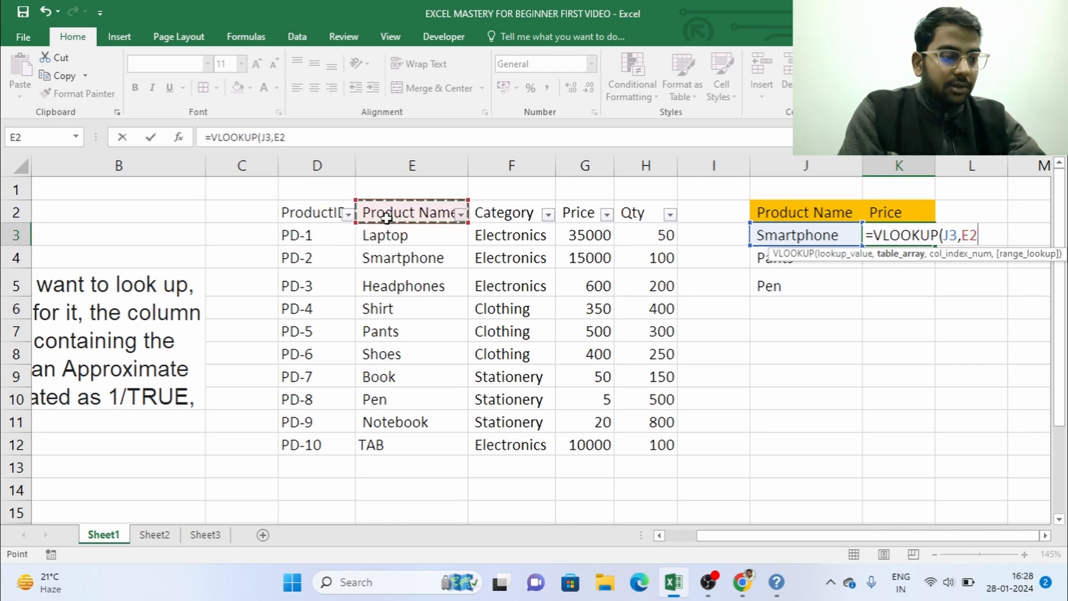
drag(386, 216, 631, 443)
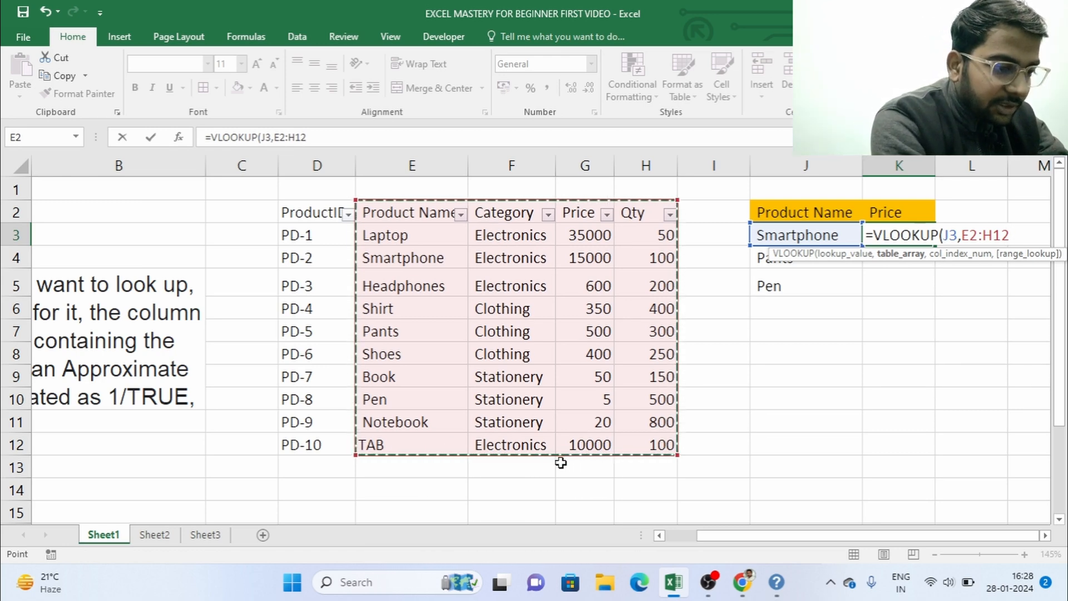
key(F4)
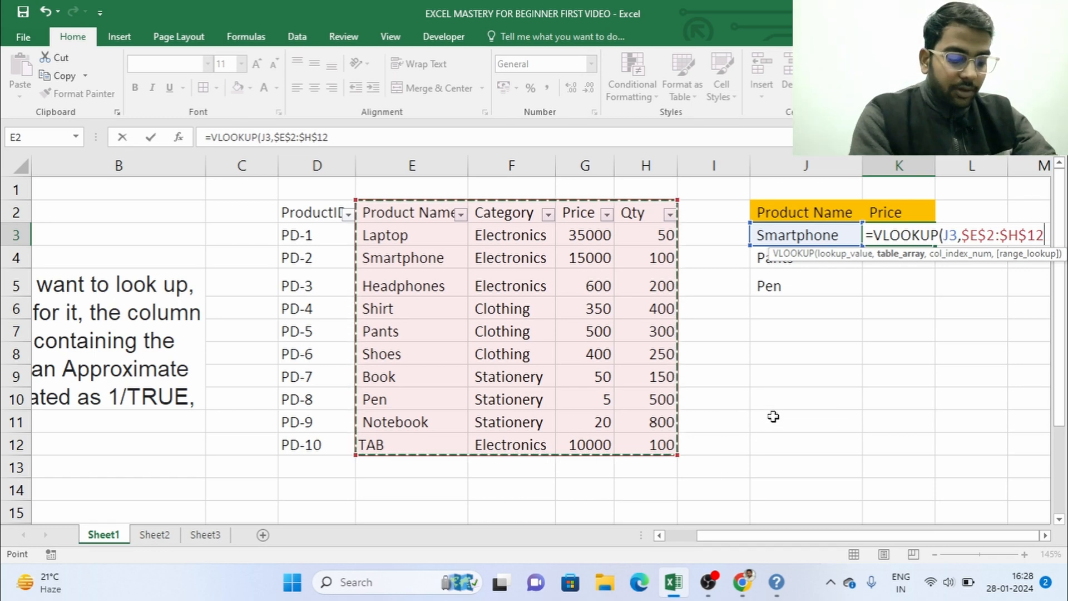
text(,)
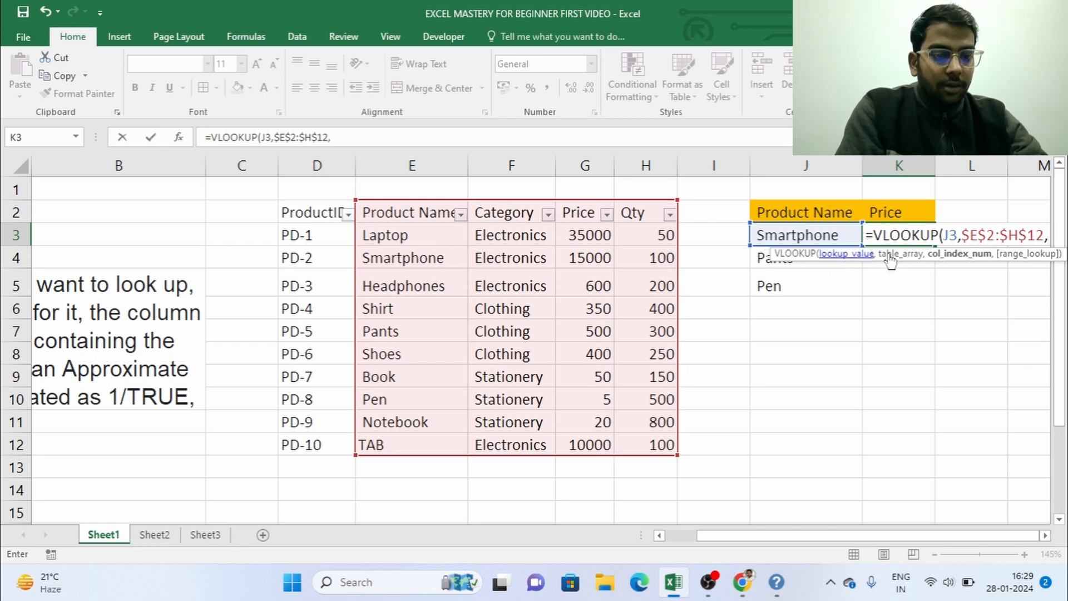
Step: Complete the VLOOKUP formula in K3 with column index 3 and 0 for an exact match
text(3)
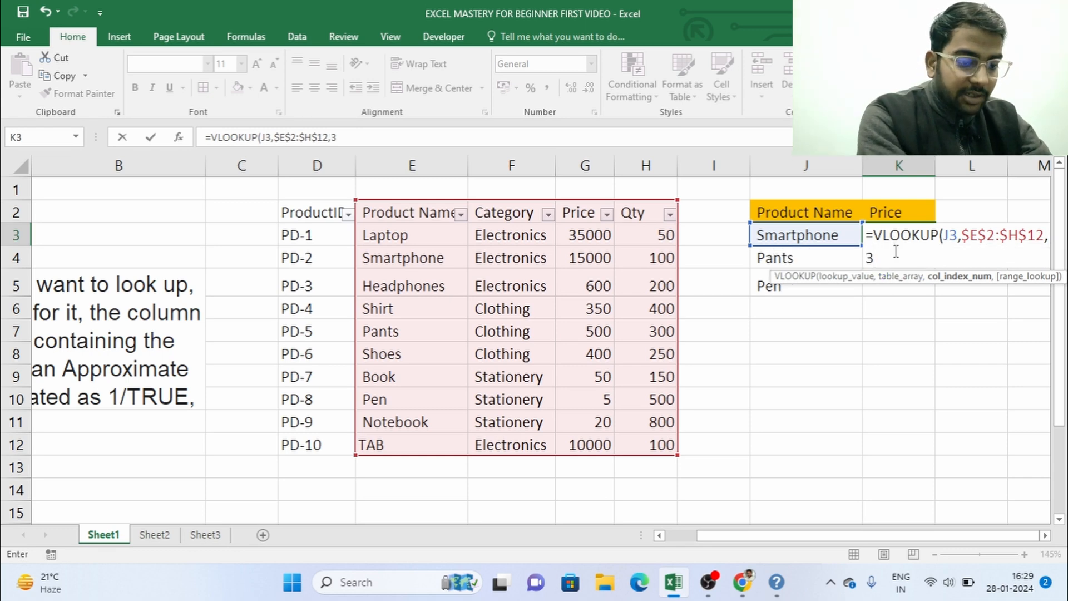
text(,)
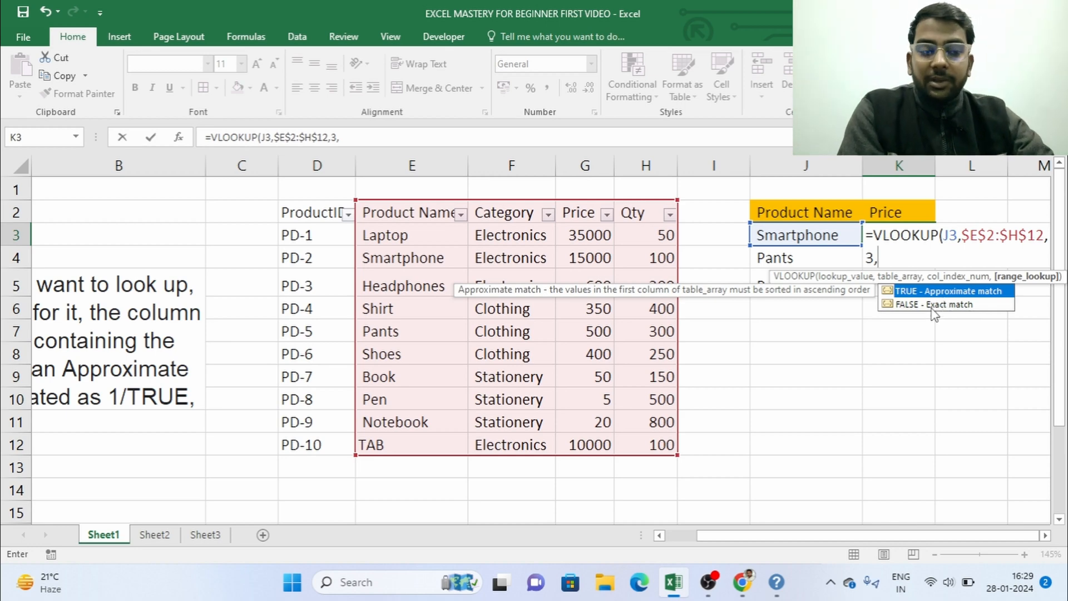
text(0)
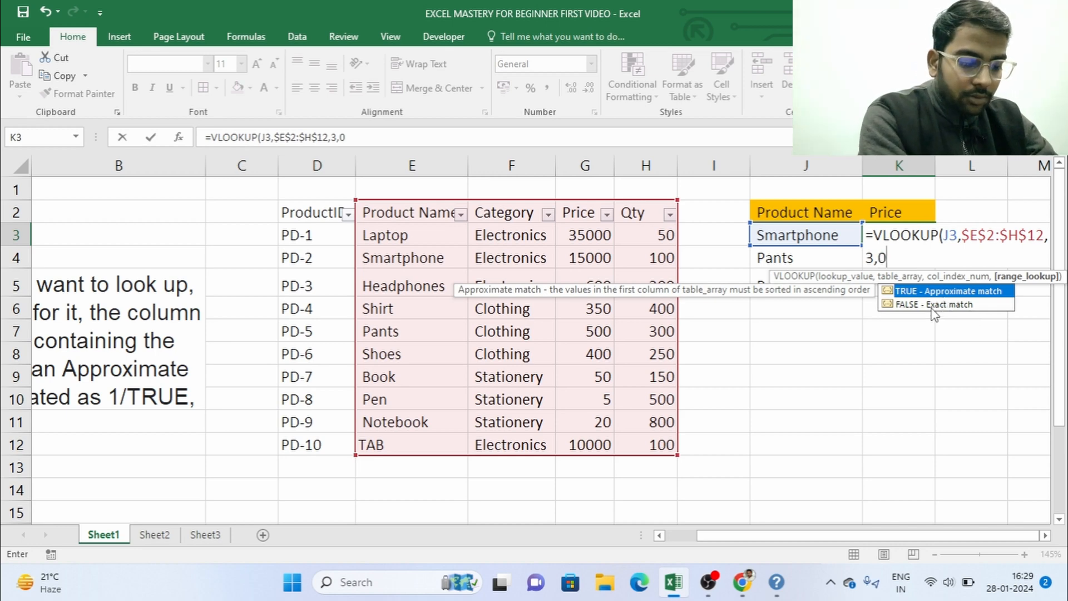
text())
key(Return)
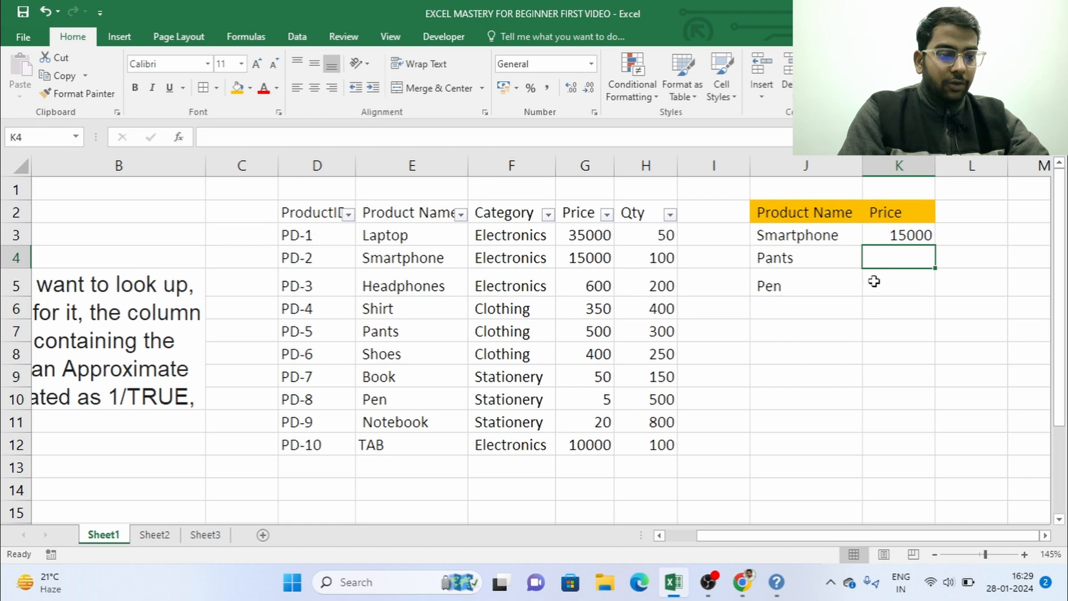
Step: Copy the VLOOKUP formula from K3 into K4 and K5 for Pants and Pen
click(900, 236)
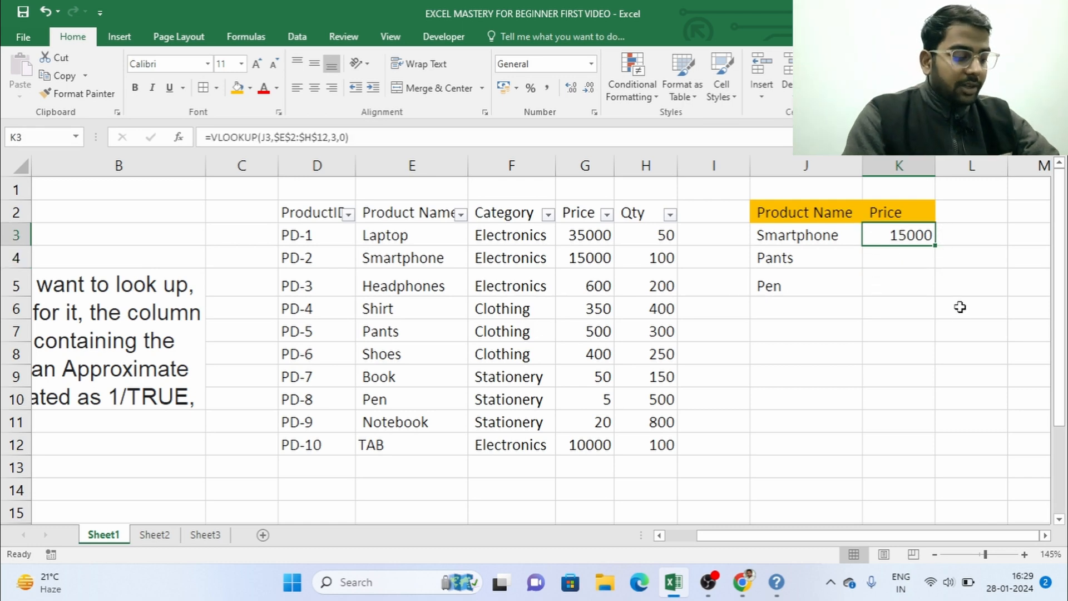
key(ctrl+c)
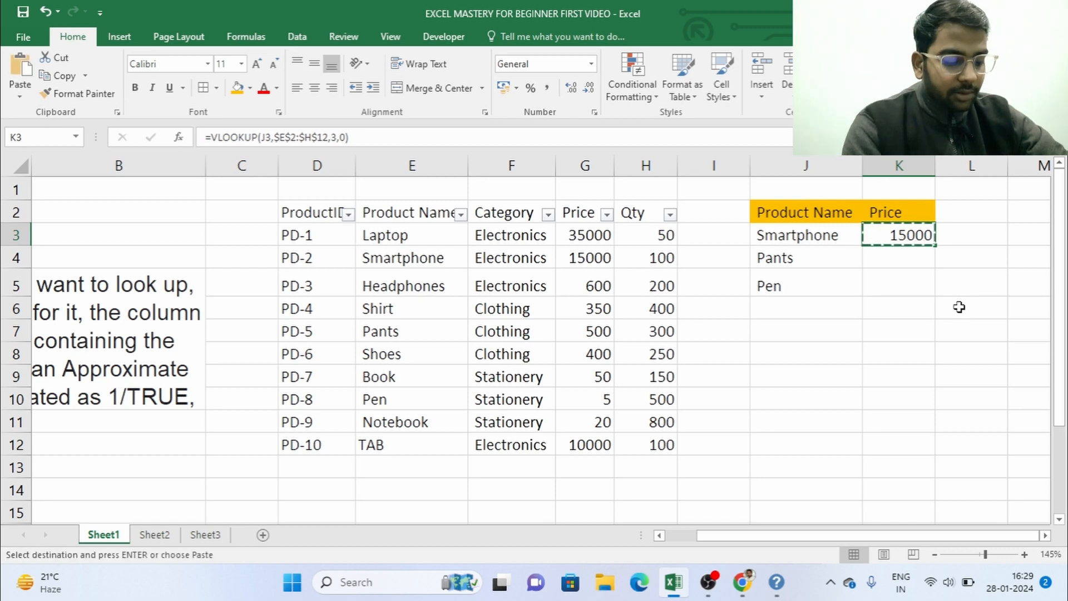
key(Down)
key(ctrl+v)
key(Down)
key(ctrl+v)
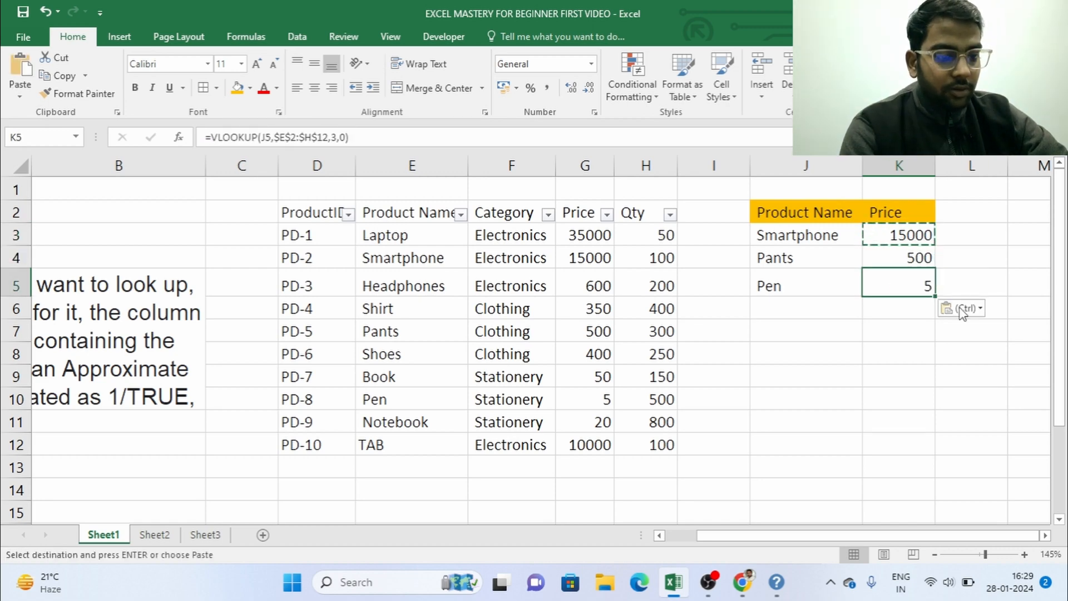
key(Escape)
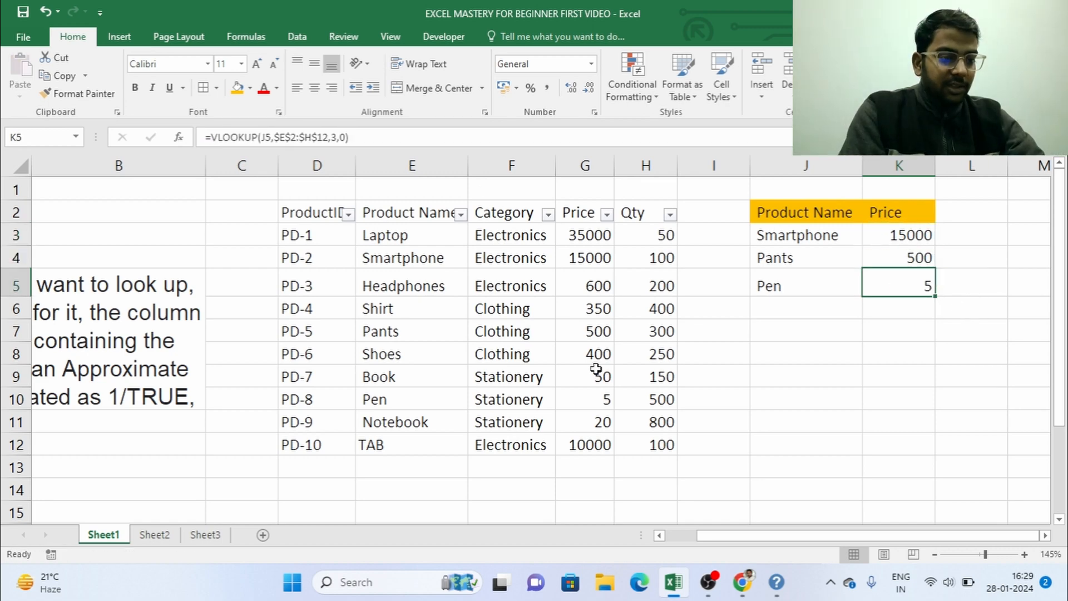
click(928, 346)
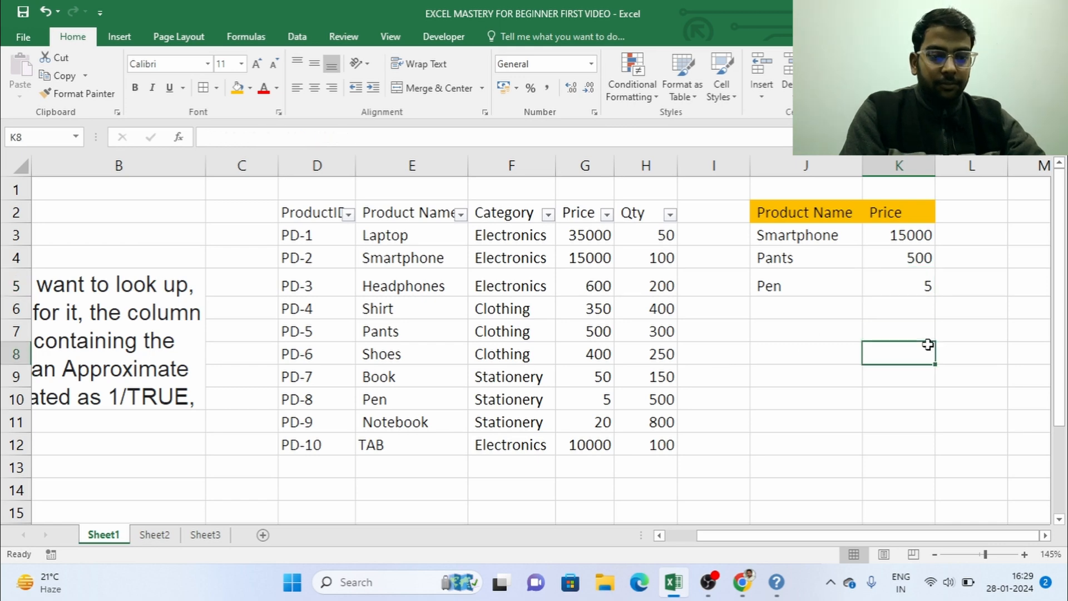
click(901, 298)
click(903, 271)
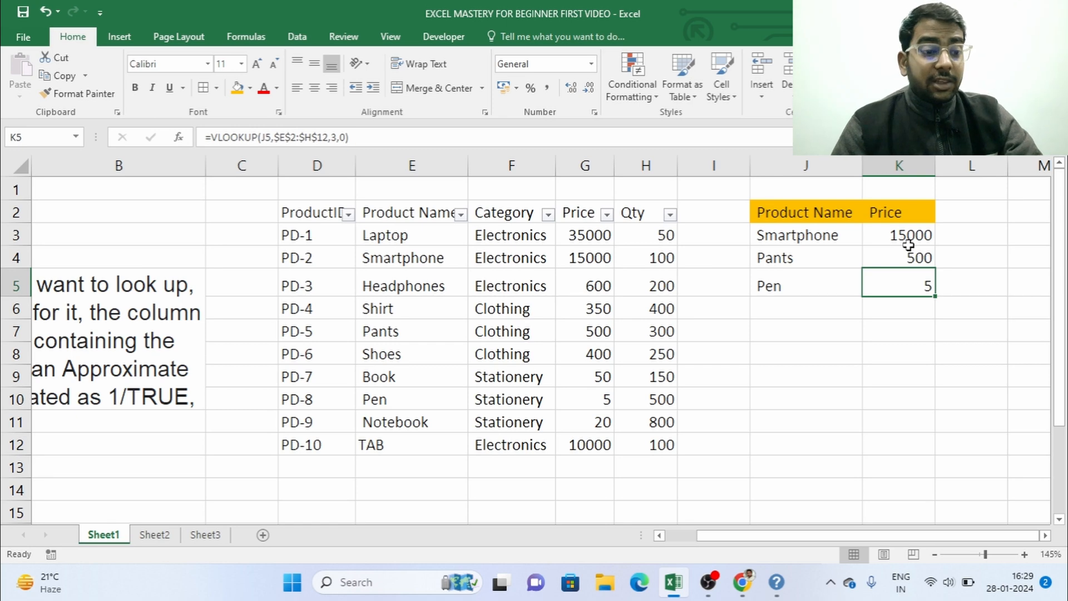
Step: Replace the absolute table array in K3's VLOOKUP formula with the relative range E3:H12
click(908, 242)
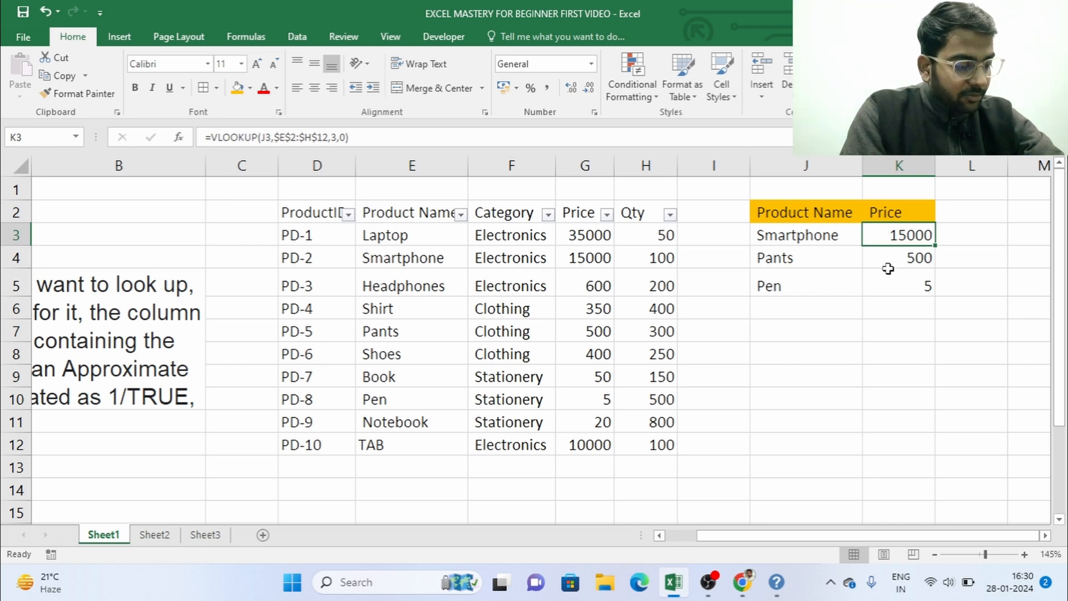
key(F2)
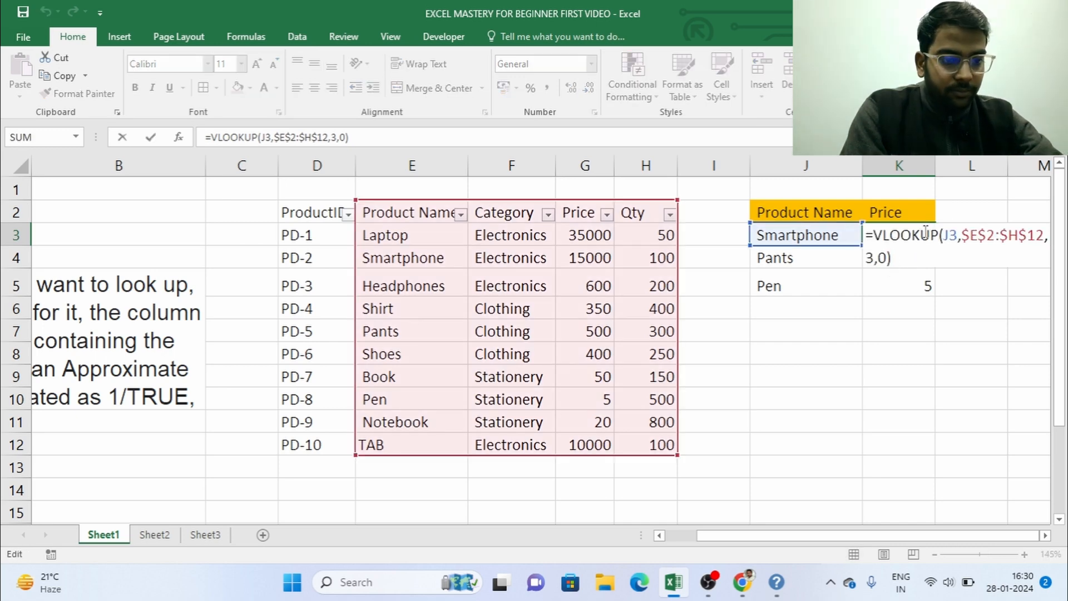
click(1044, 239)
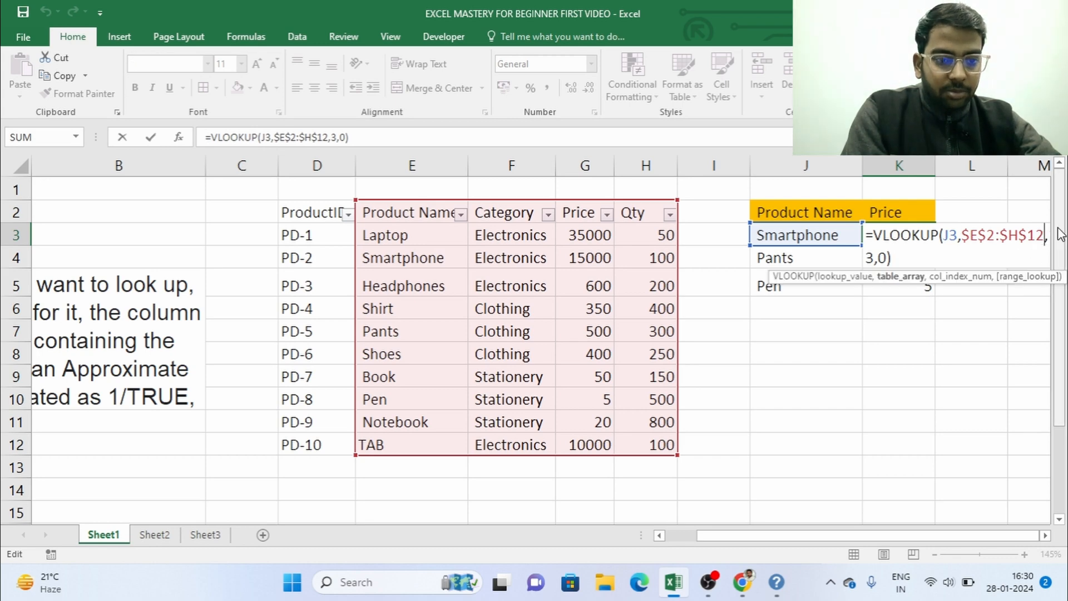
key(BackSpace)
key(BackSpace)
key(BackSpace)
key(BackSpace)
key(BackSpace)
key(BackSpace)
key(BackSpace)
key(BackSpace)
key(BackSpace)
key(BackSpace)
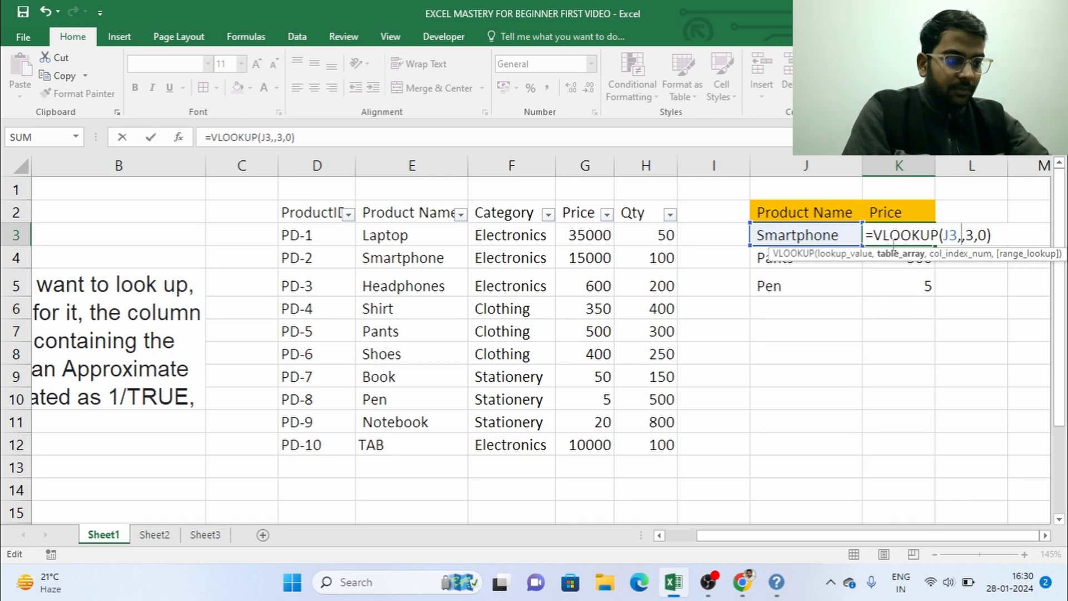
drag(405, 238, 644, 436)
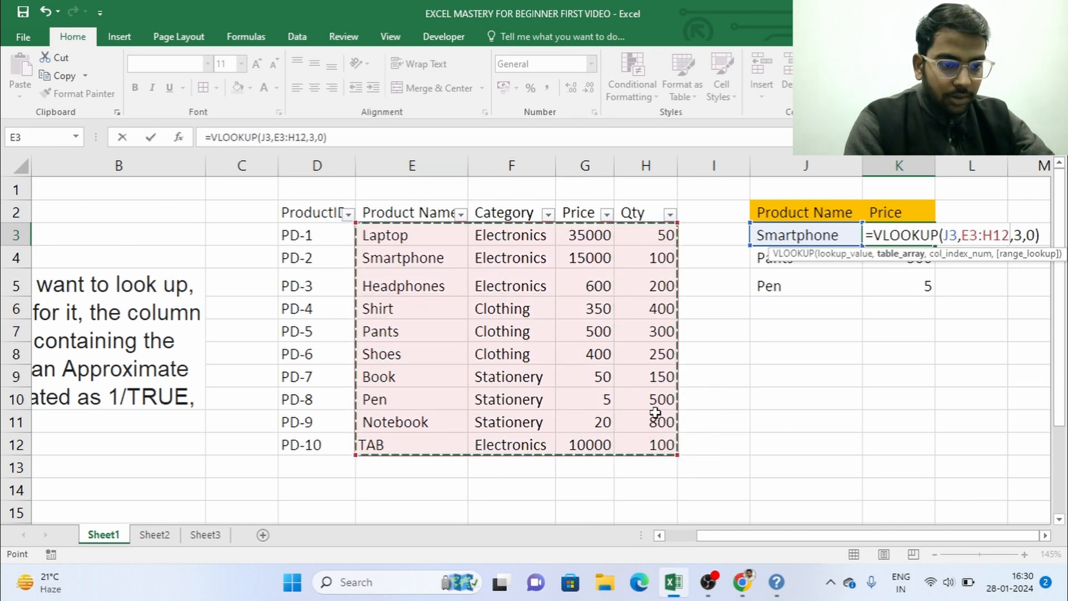
key(Return)
key(Up)
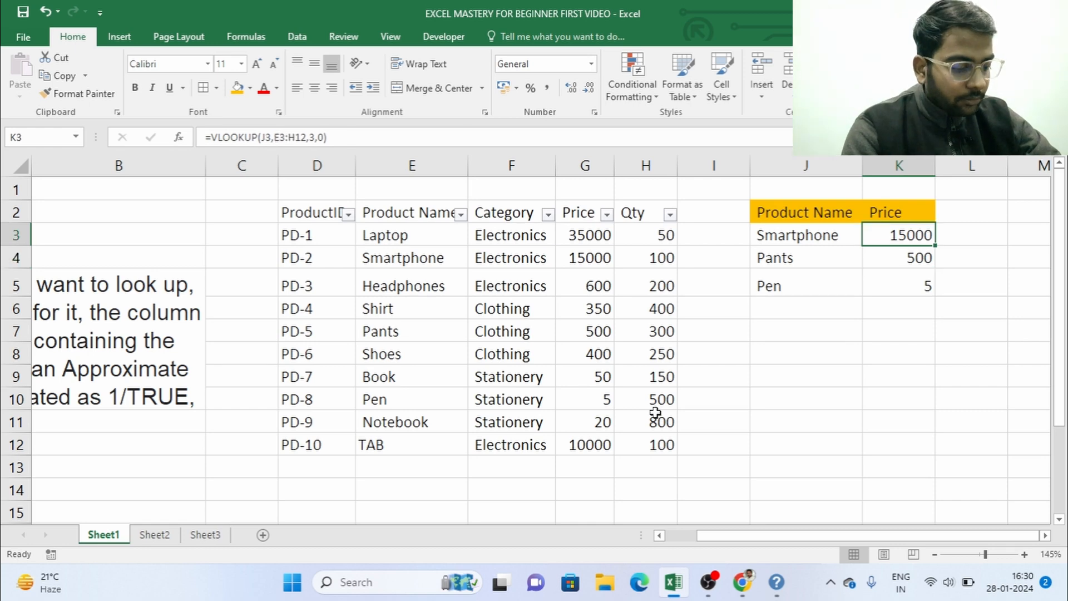
Step: Copy the relative-range VLOOKUP formula from K3 over the existing formulas in K4 and K5
key(ctrl+c)
key(Down)
key(Down)
key(ctrl+v)
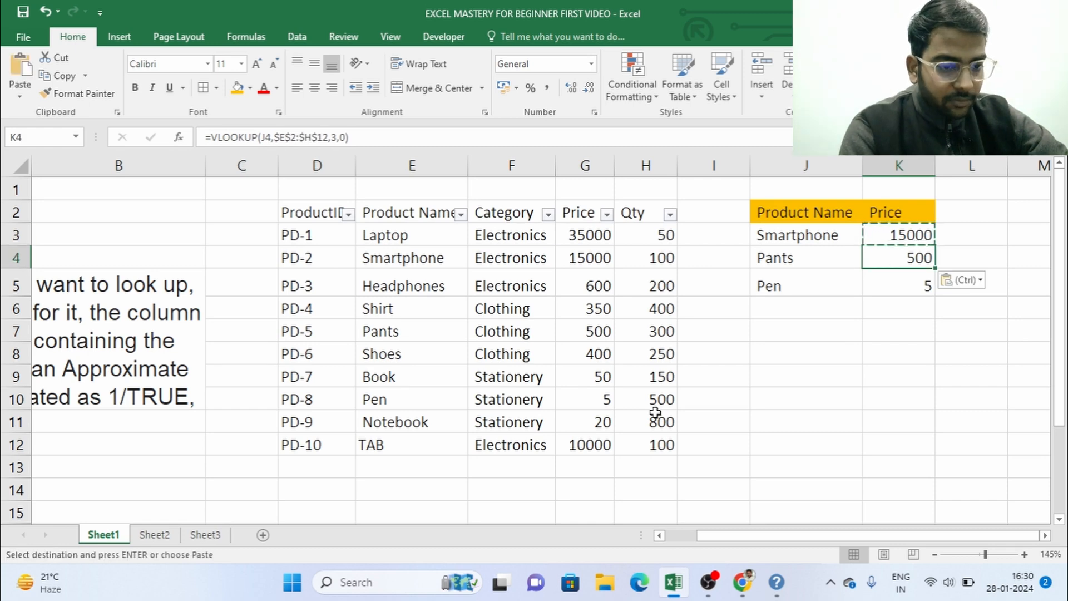
key(Escape)
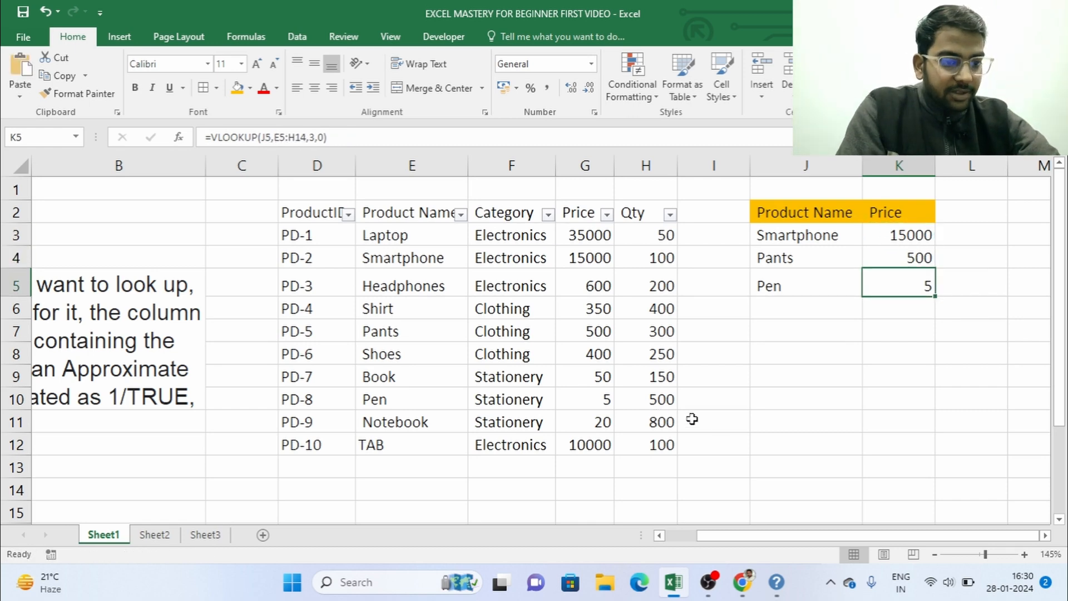
Step: Examine the table ranges referenced by the copied VLOOKUP formulas in K4 and K5
click(911, 251)
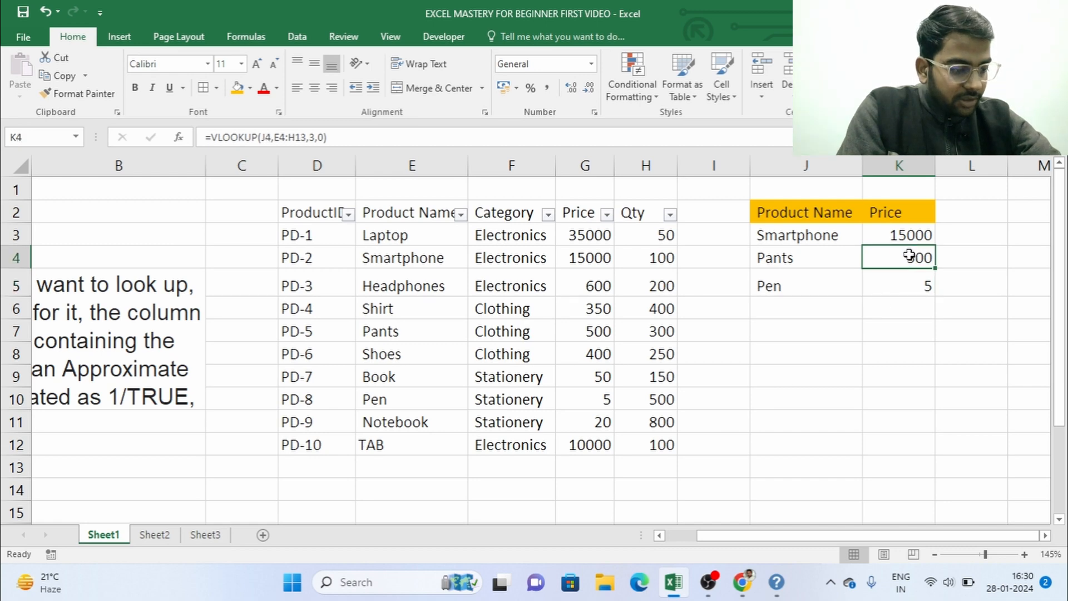
key(XF86MonBrightnessDown)
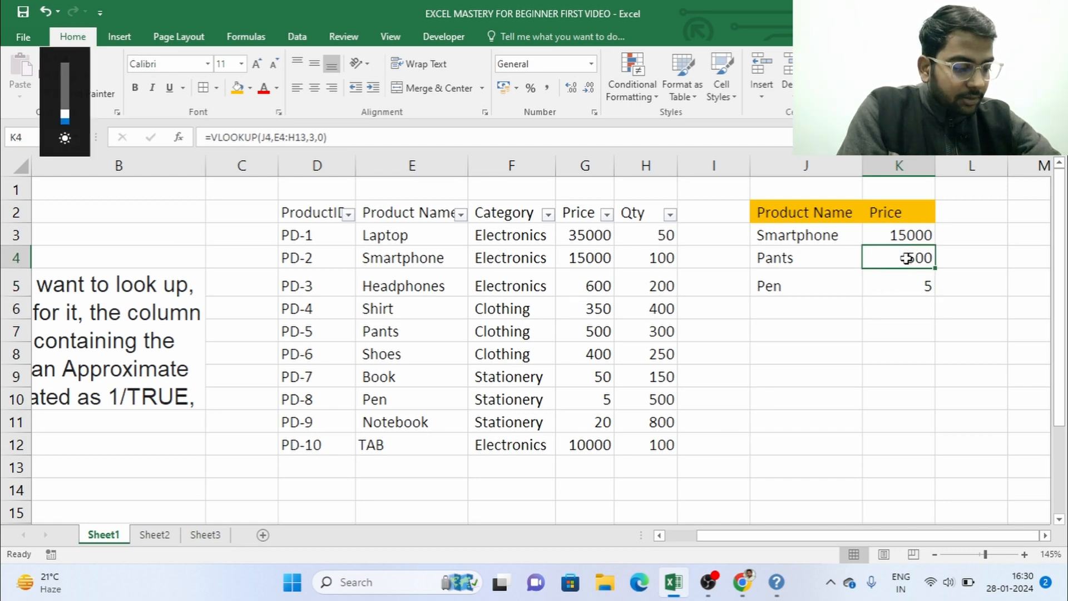
key(XF86MonBrightnessUp)
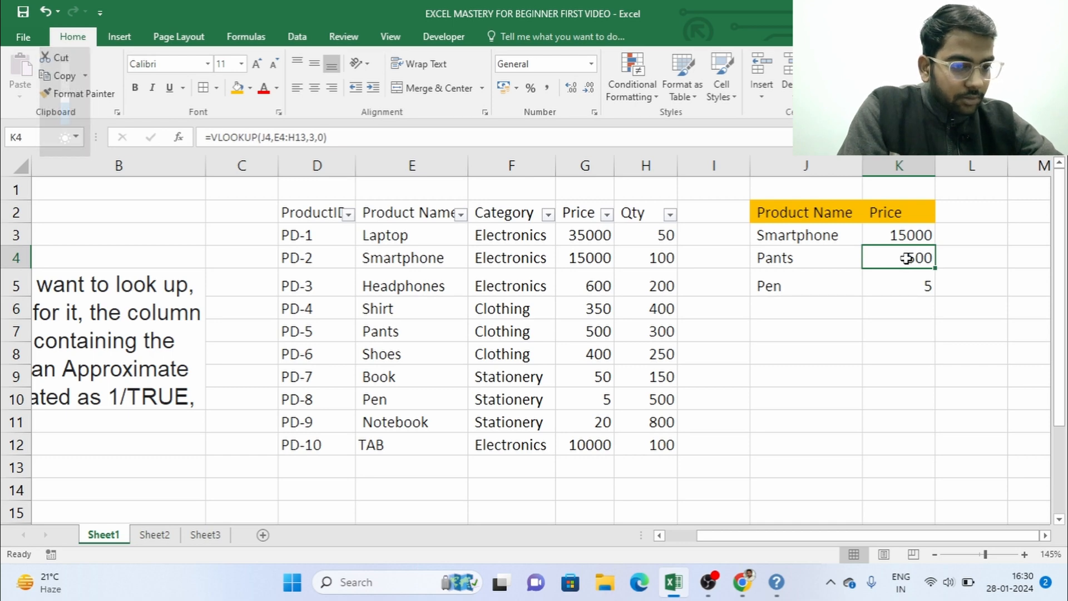
double_click(907, 258)
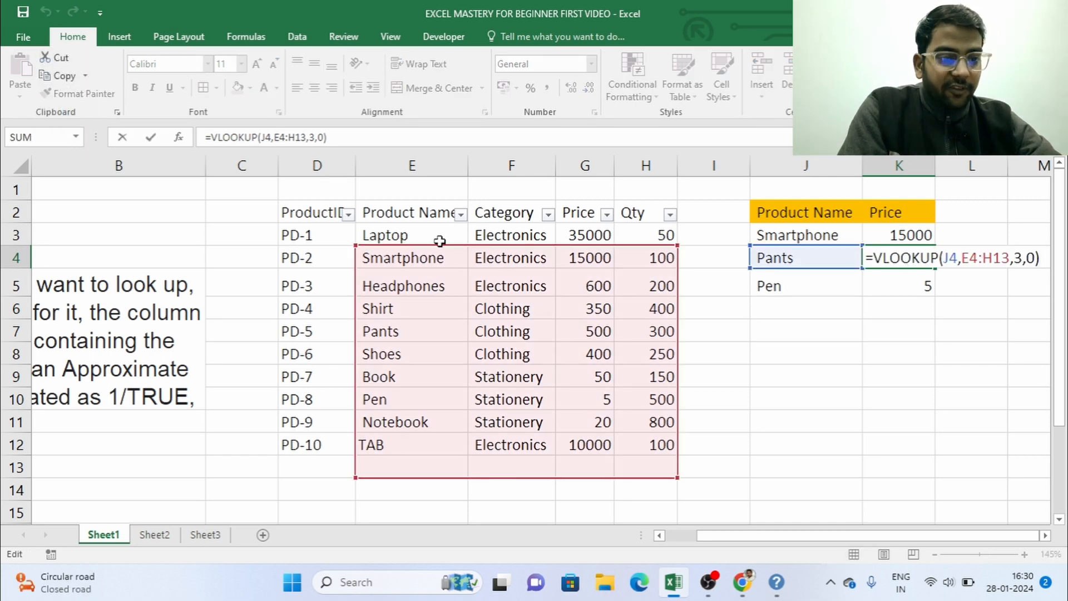
key(Escape)
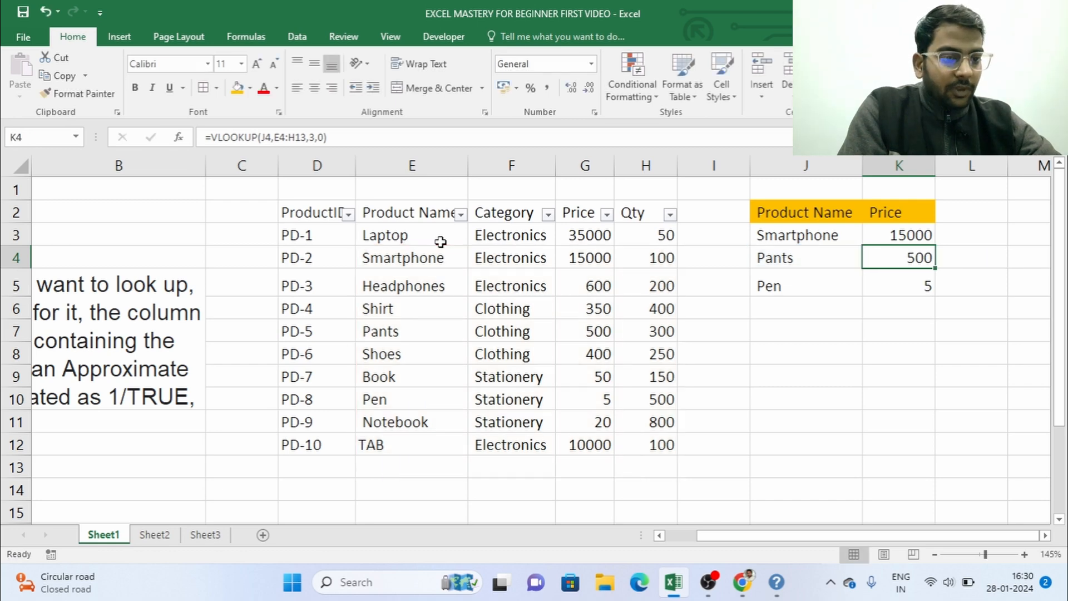
click(892, 282)
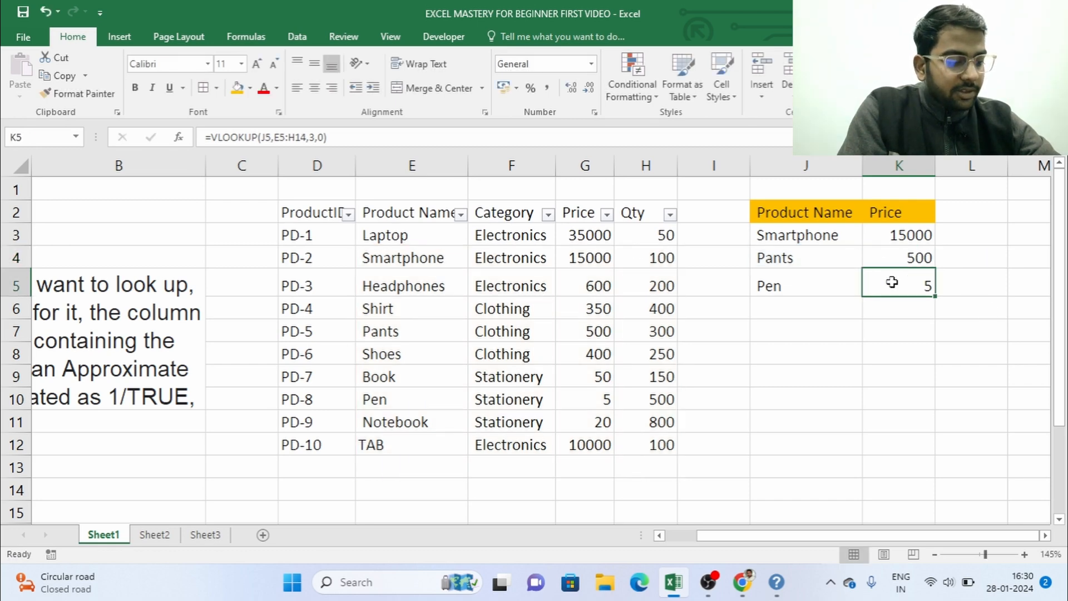
double_click(892, 282)
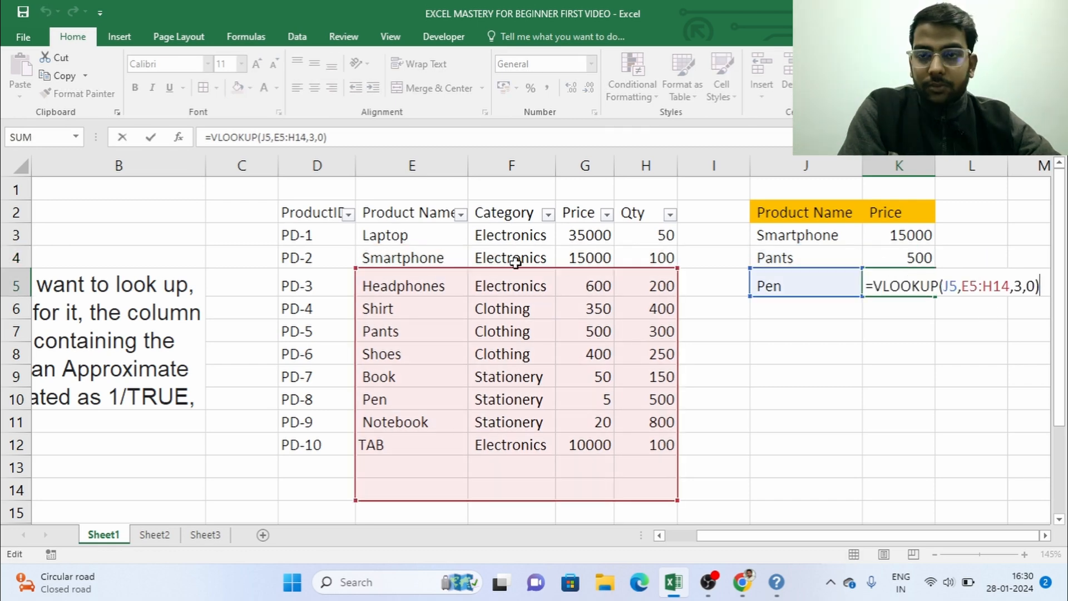